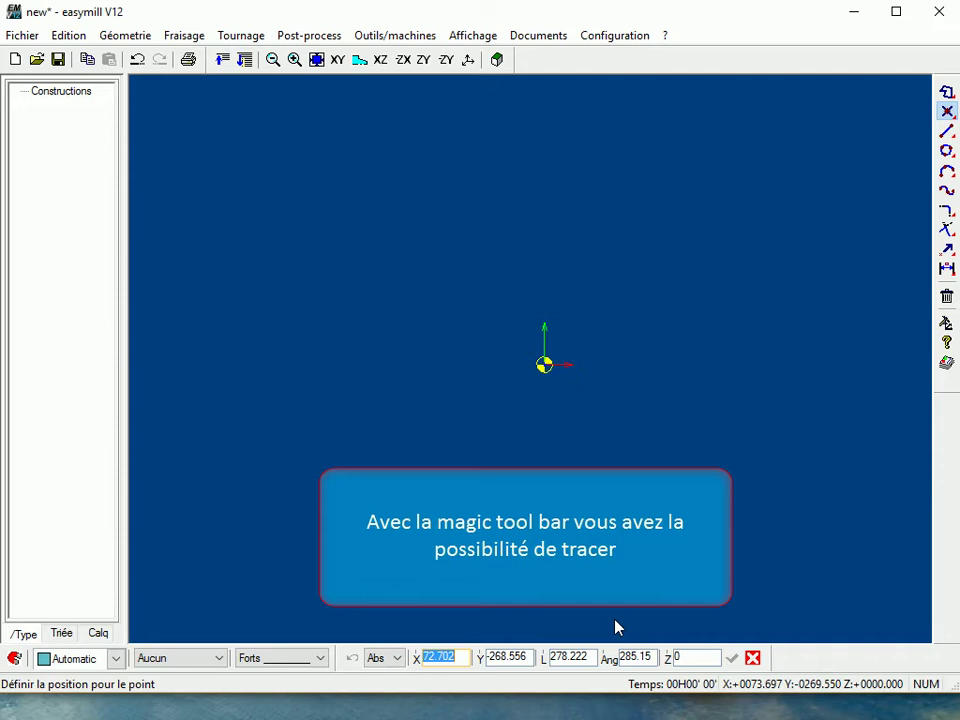
# Place a point at Cartesian coordinates X 50 and Y 50
pyautogui.click(464, 657)
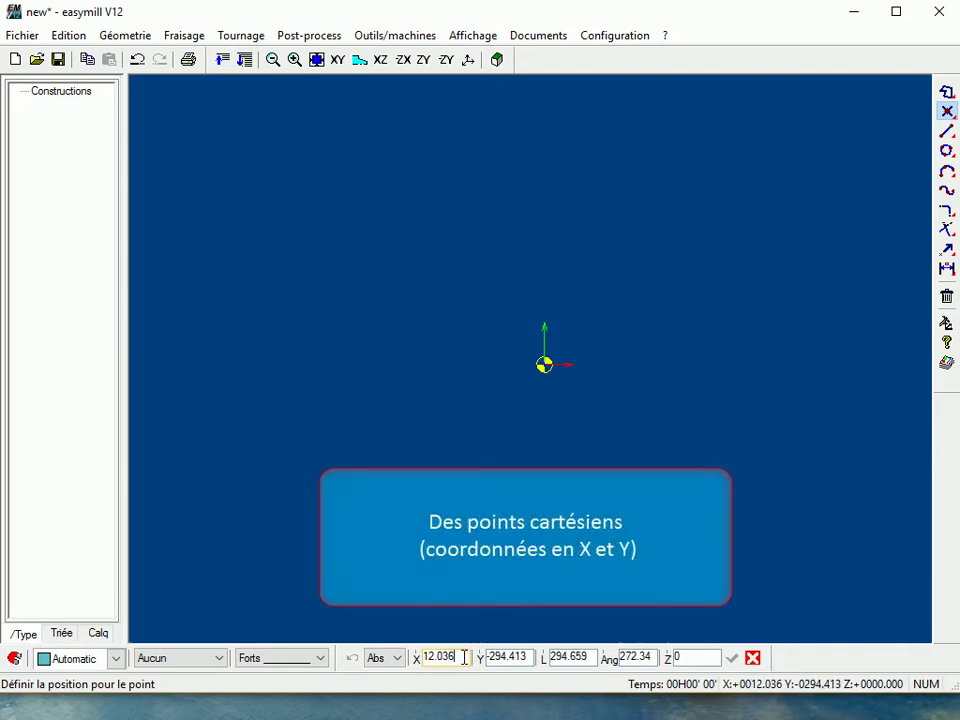
pyautogui.press('BackSpace')
pyautogui.doubleClick(464, 657)
pyautogui.write('50')
pyautogui.press('Tab')
pyautogui.write('50')
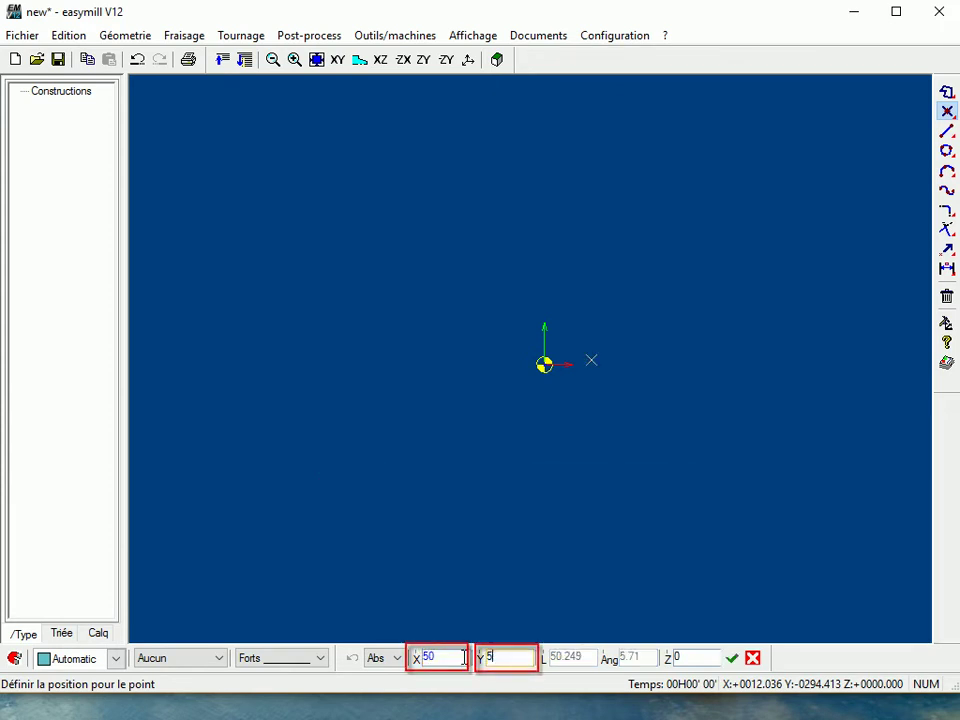
pyautogui.press('Return')
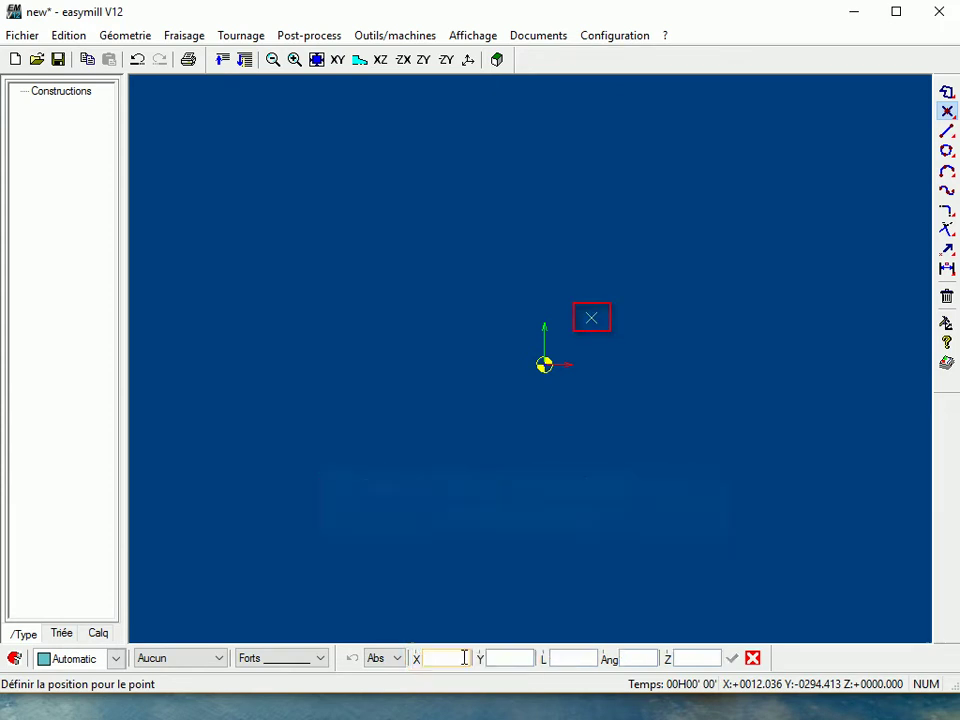
# Place a second point by polar coordinates with length 50 and angle 35
pyautogui.press('Tab')
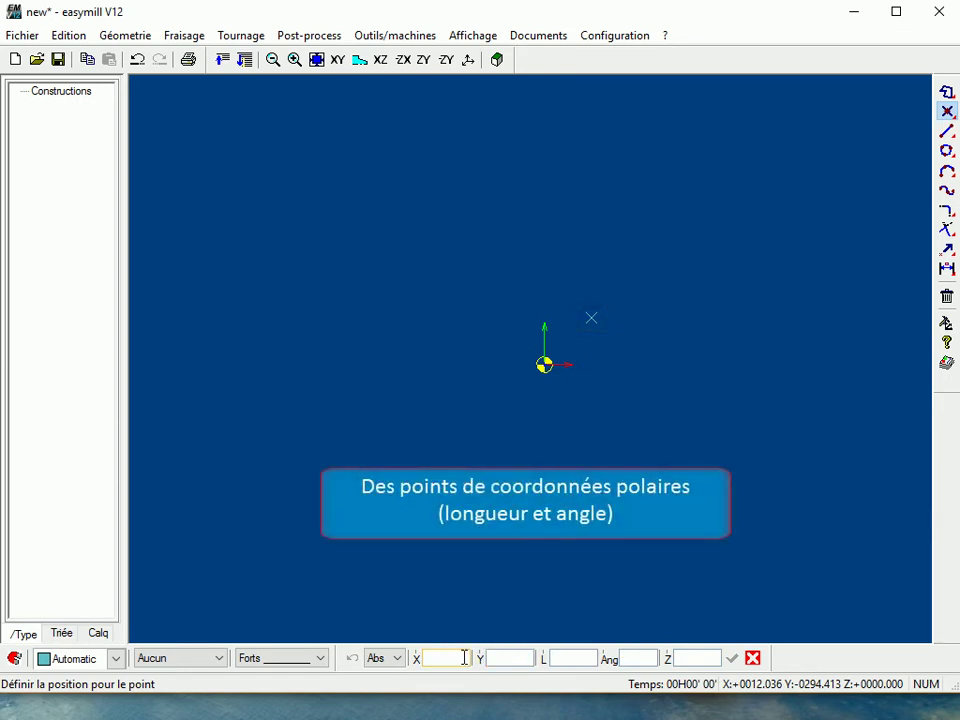
pyautogui.press('Tab')
pyautogui.click(566, 659)
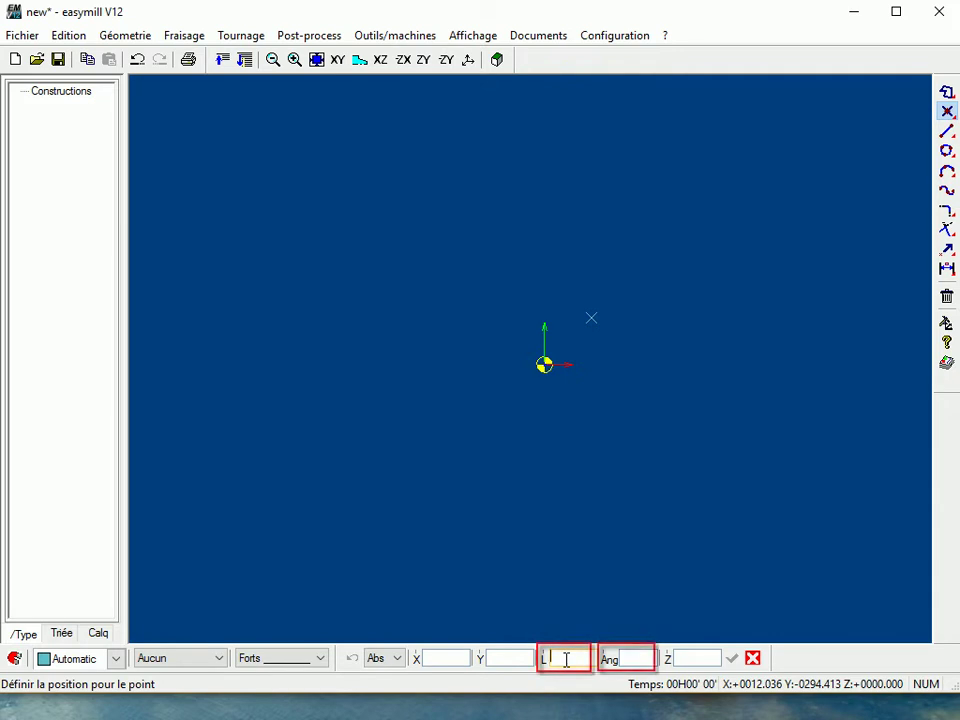
pyautogui.write('50')
pyautogui.press('Tab')
pyautogui.write('35')
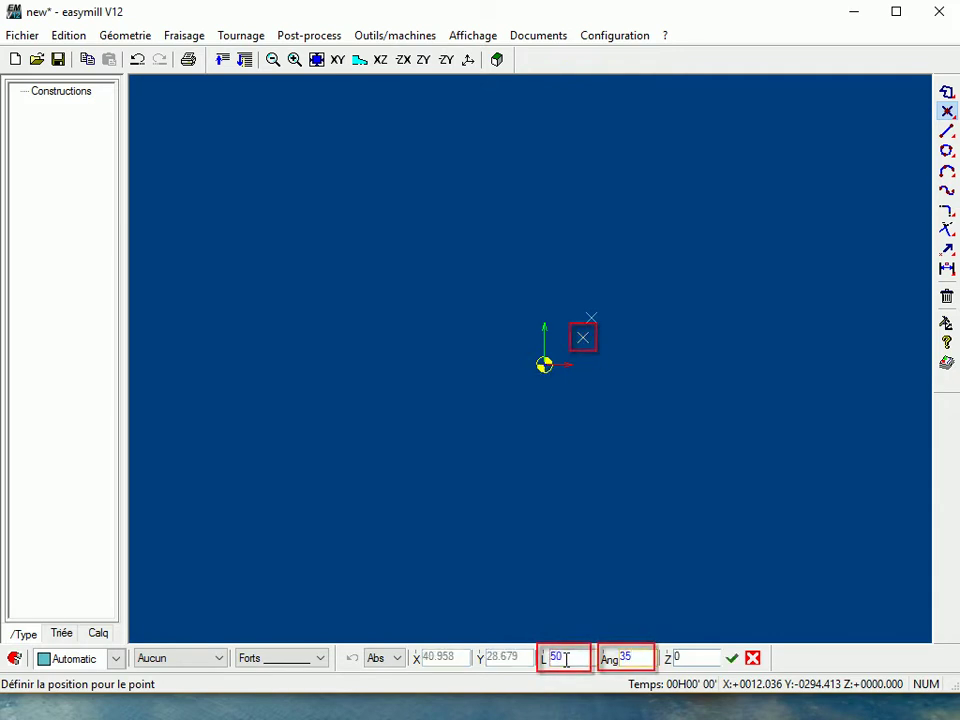
pyautogui.press('Return')
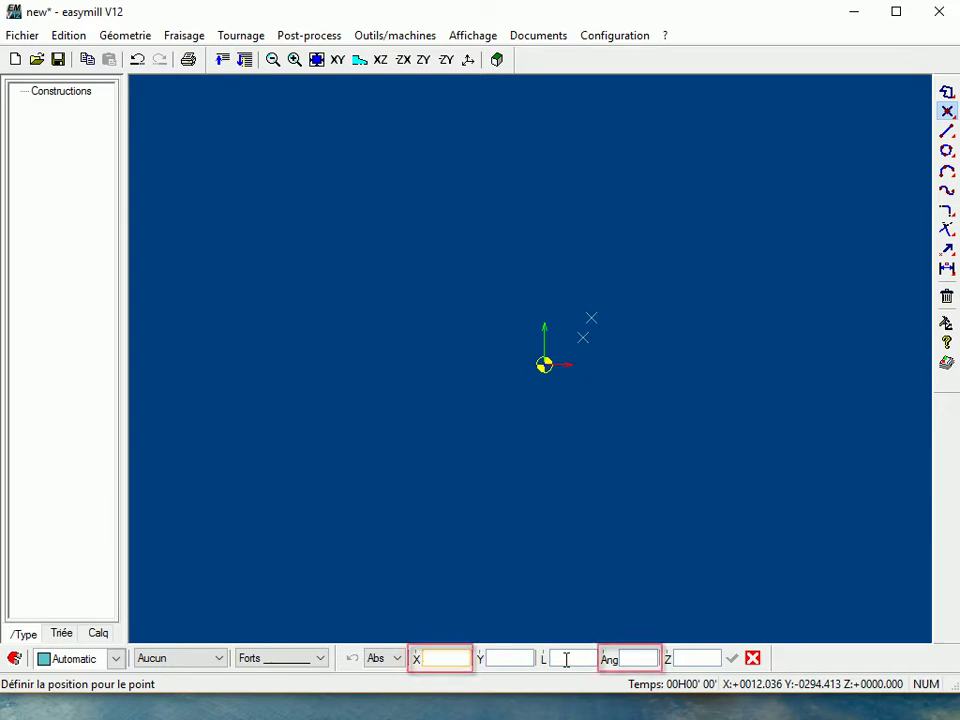
# Place a third point defined by X 37.5 and an angle of 55
pyautogui.write('37.5')
pyautogui.press('Tab')
pyautogui.press('Tab')
pyautogui.press('Tab')
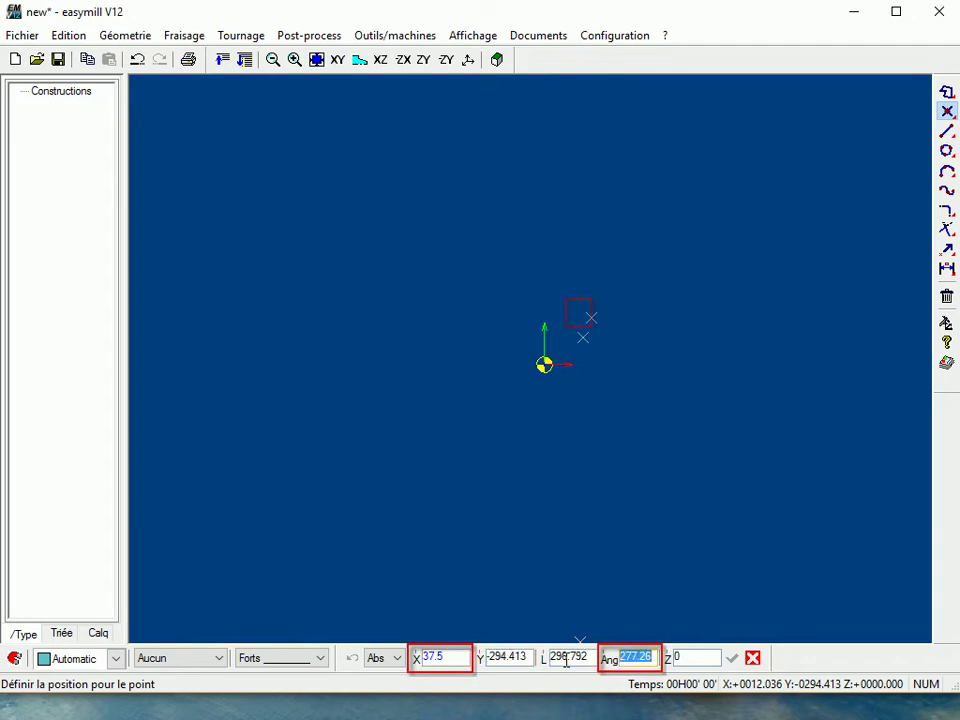
pyautogui.write('55')
pyautogui.press('Return')
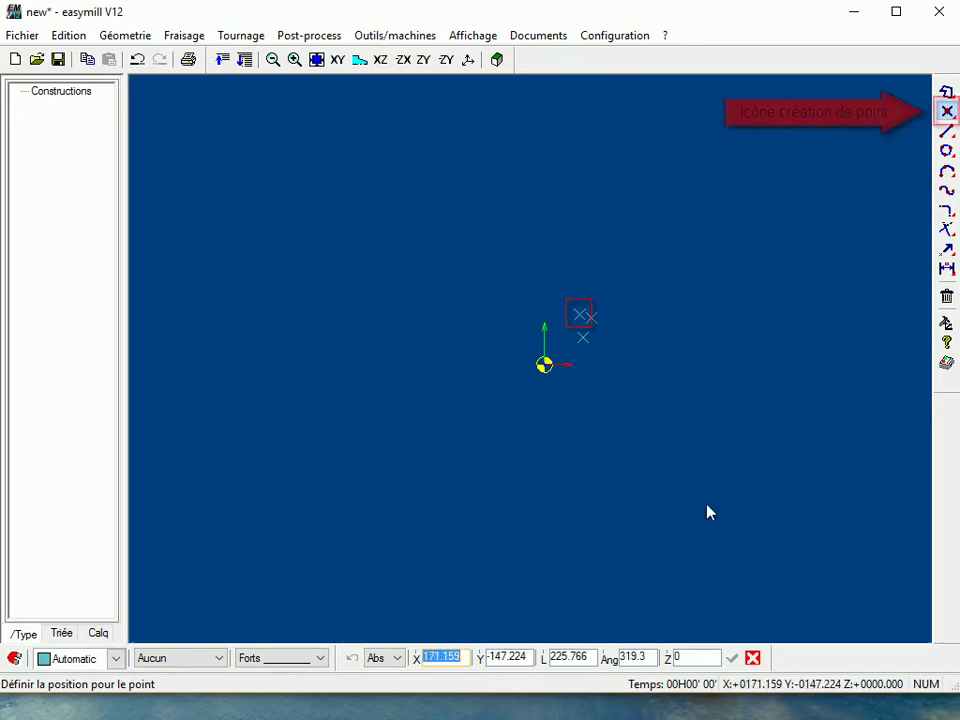
pyautogui.click(947, 113)
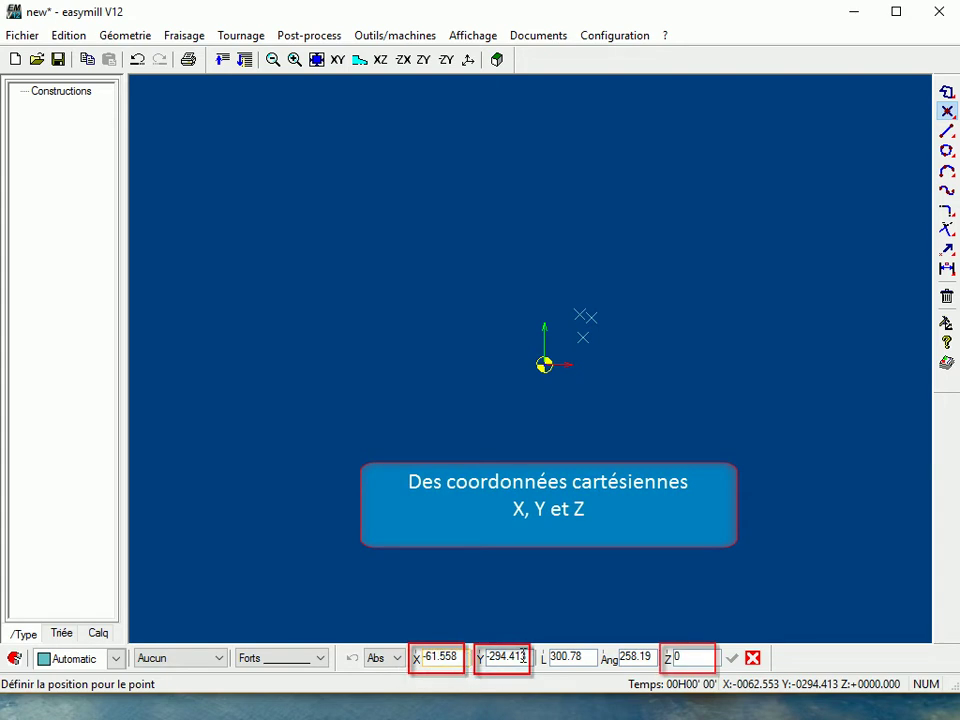
pyautogui.moveTo(527, 657); pyautogui.dragTo(483, 662)
pyautogui.moveTo(695, 657); pyautogui.dragTo(664, 657)
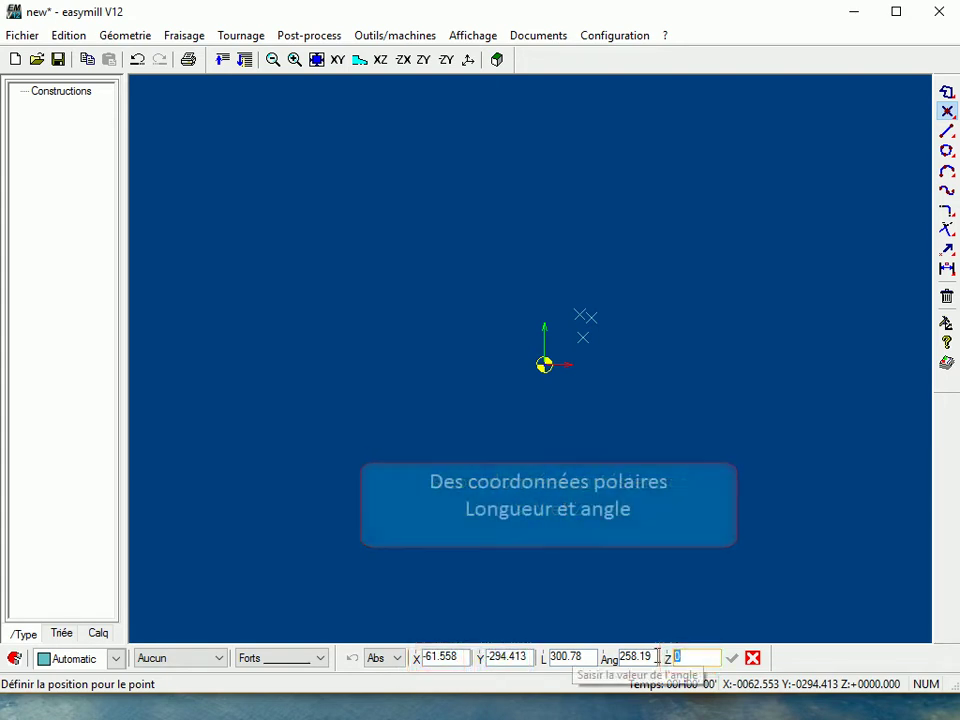
pyautogui.click(653, 657)
pyautogui.moveTo(653, 657); pyautogui.dragTo(546, 661)
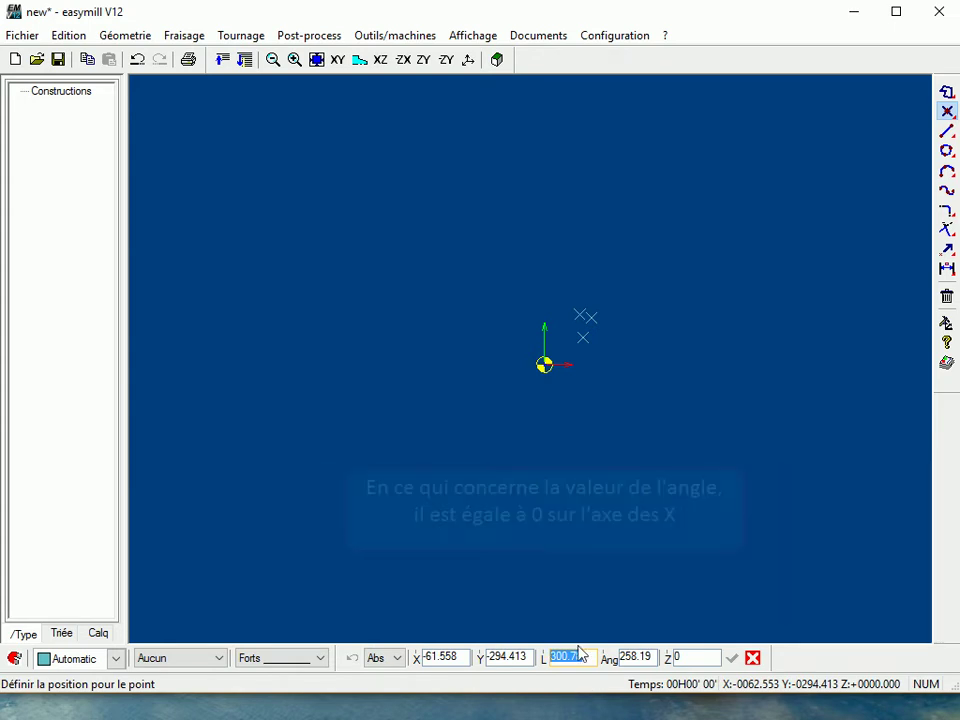
# Draw a horizontal line from the origin along the positive X axis and end the line command
pyautogui.click(947, 131)
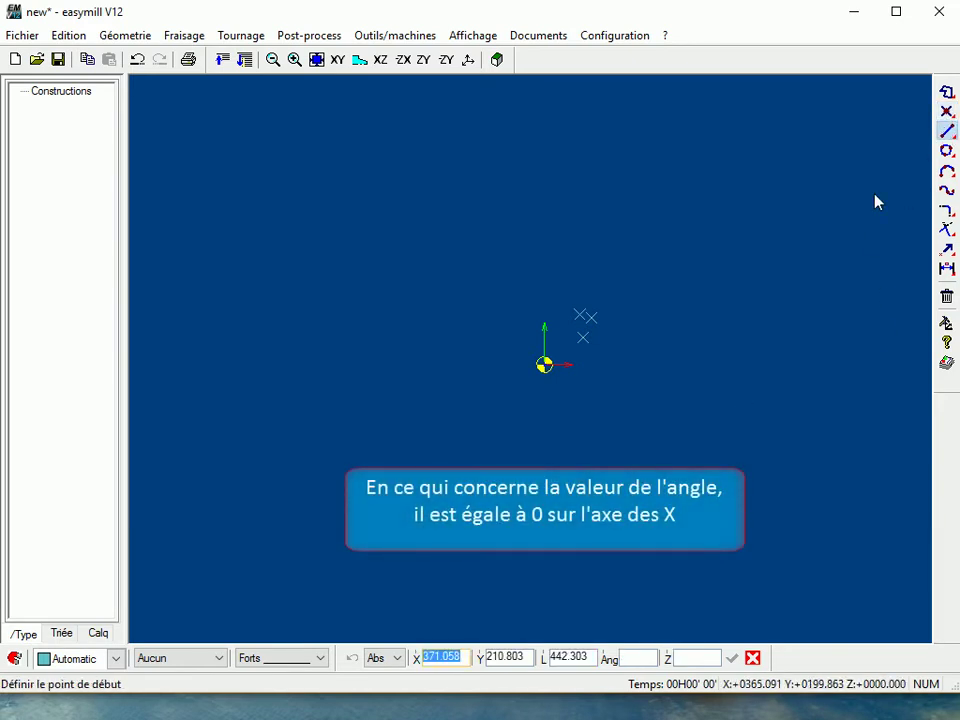
pyautogui.click(544, 365)
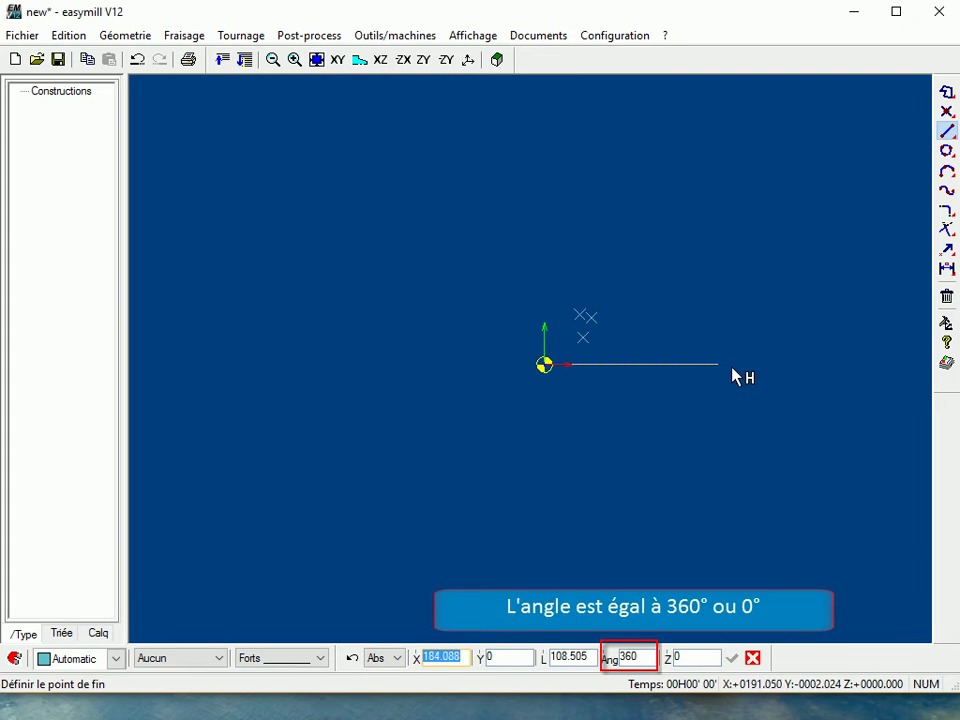
pyautogui.click(856, 369)
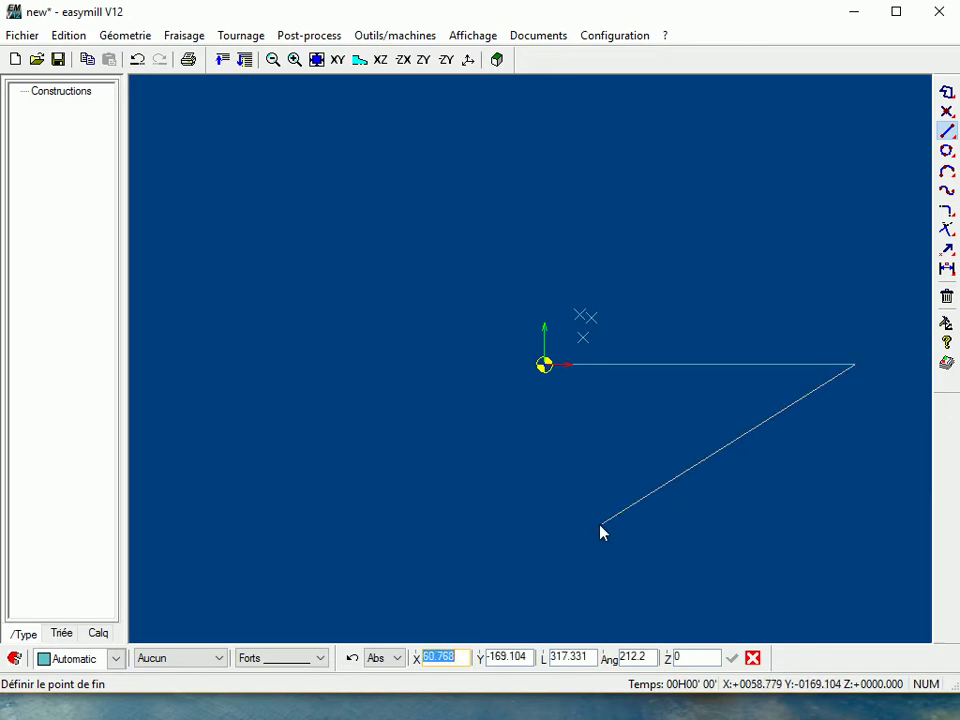
pyautogui.press('Escape')
pyautogui.press('Escape')
# Start a new point, try an X coordinate of 86 and clear it again
pyautogui.click(946, 112)
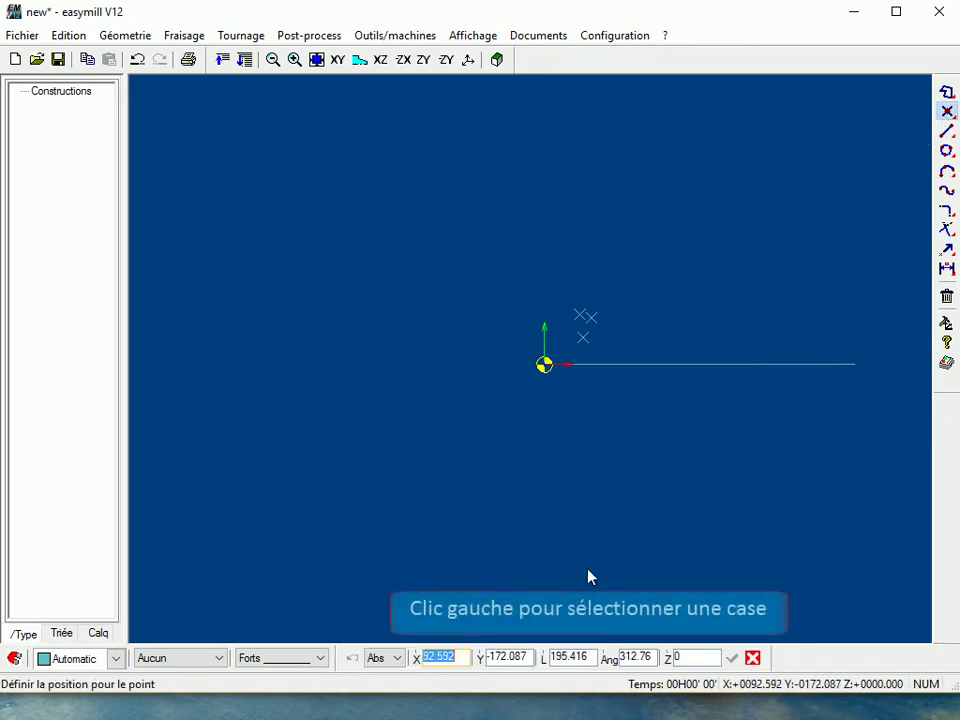
pyautogui.click(470, 656)
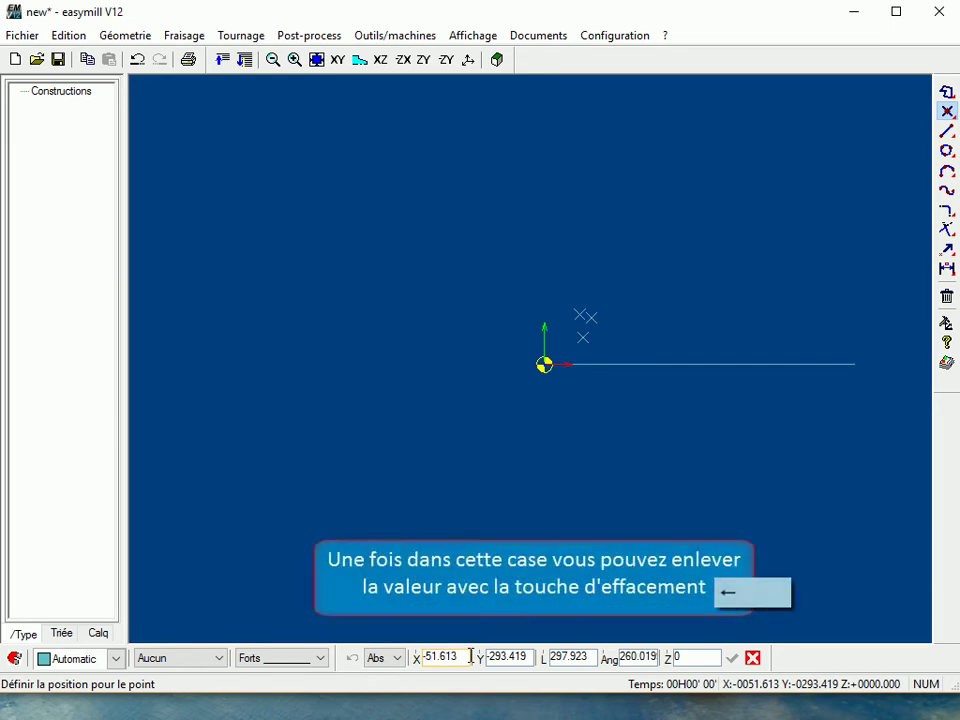
pyautogui.press('BackSpace')
pyautogui.press('BackSpace')
pyautogui.press('BackSpace')
pyautogui.press('BackSpace')
pyautogui.press('BackSpace')
pyautogui.press('BackSpace')
pyautogui.press('BackSpace')
pyautogui.write('86')
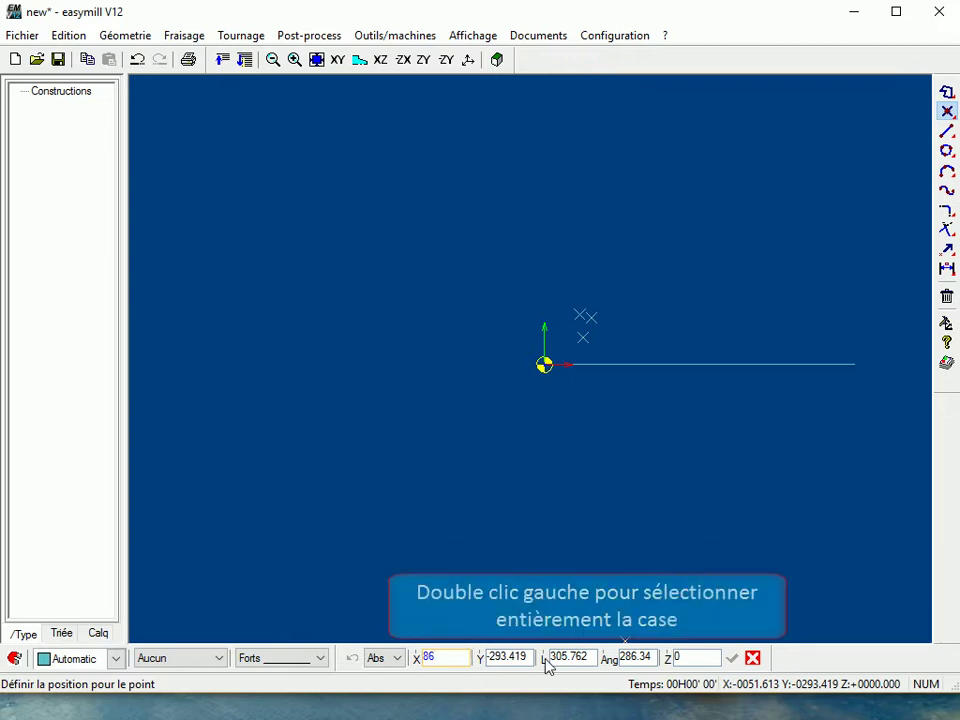
pyautogui.press('BackSpace')
pyautogui.press('BackSpace')
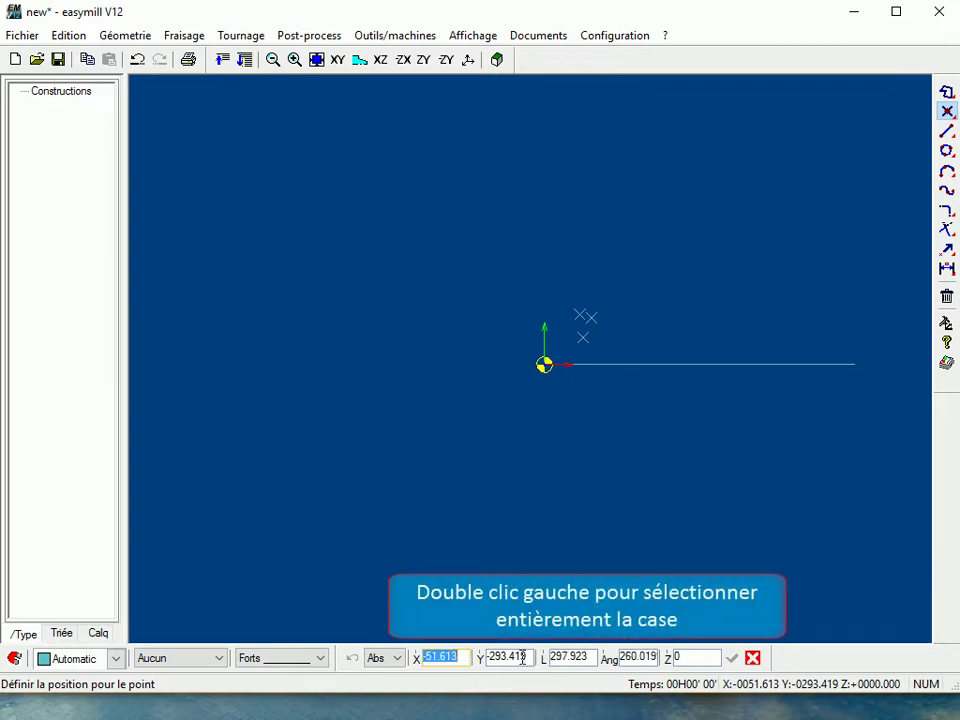
# Lock the new point's Y coordinate at -68 and cycle through its other coordinate values
pyautogui.doubleClick(521, 657)
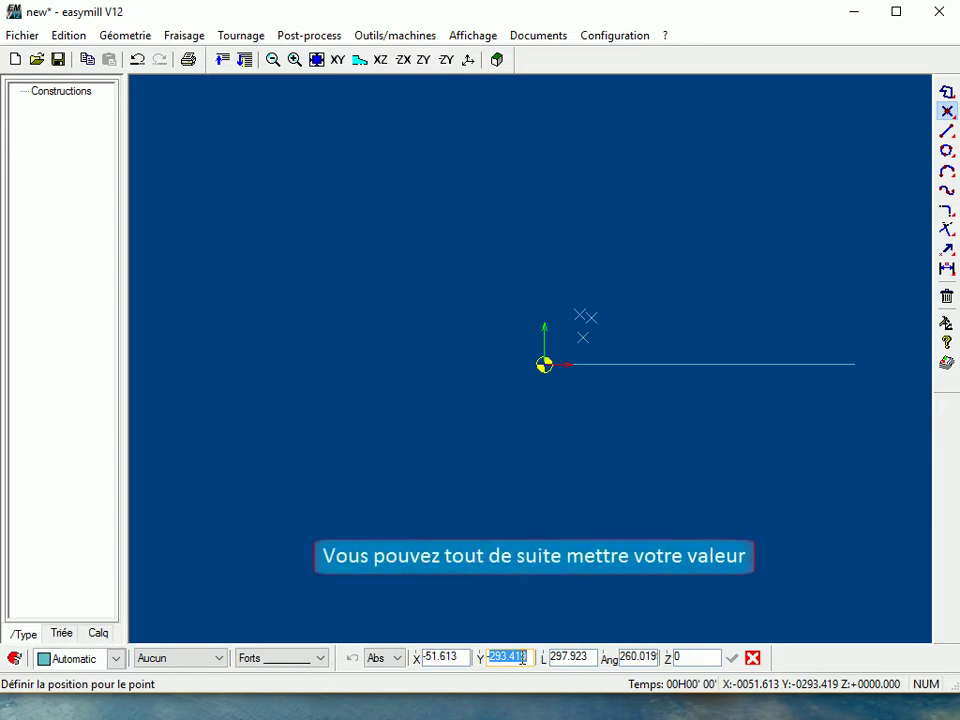
pyautogui.write('-68')
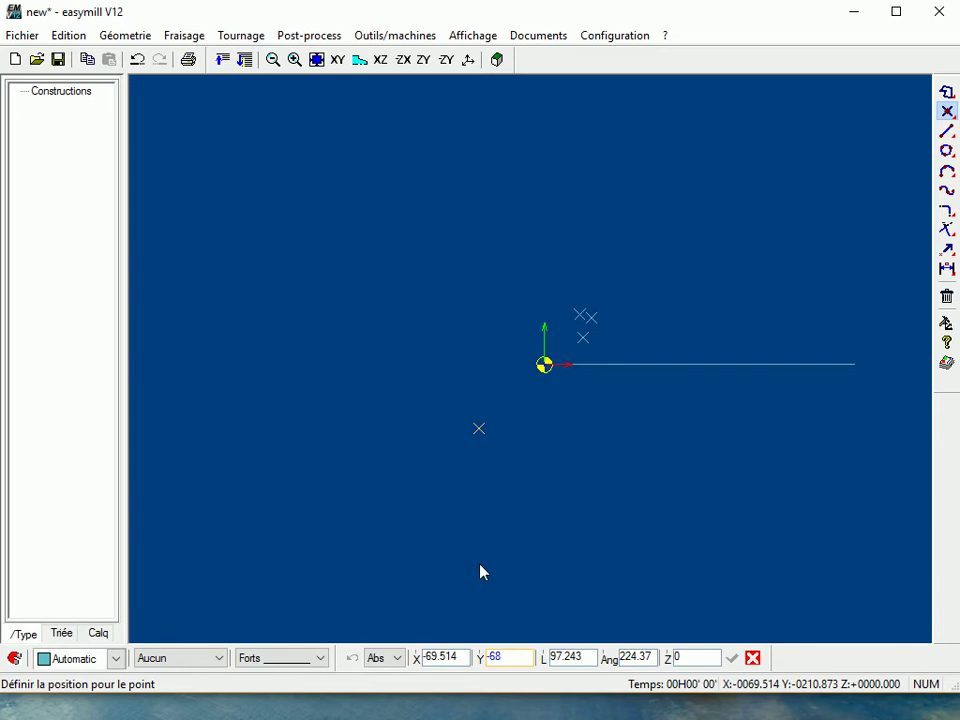
pyautogui.press('Tab')
pyautogui.press('Tab')
pyautogui.press('Tab')
pyautogui.press('Tab')
pyautogui.press('Tab')
pyautogui.press('Tab')
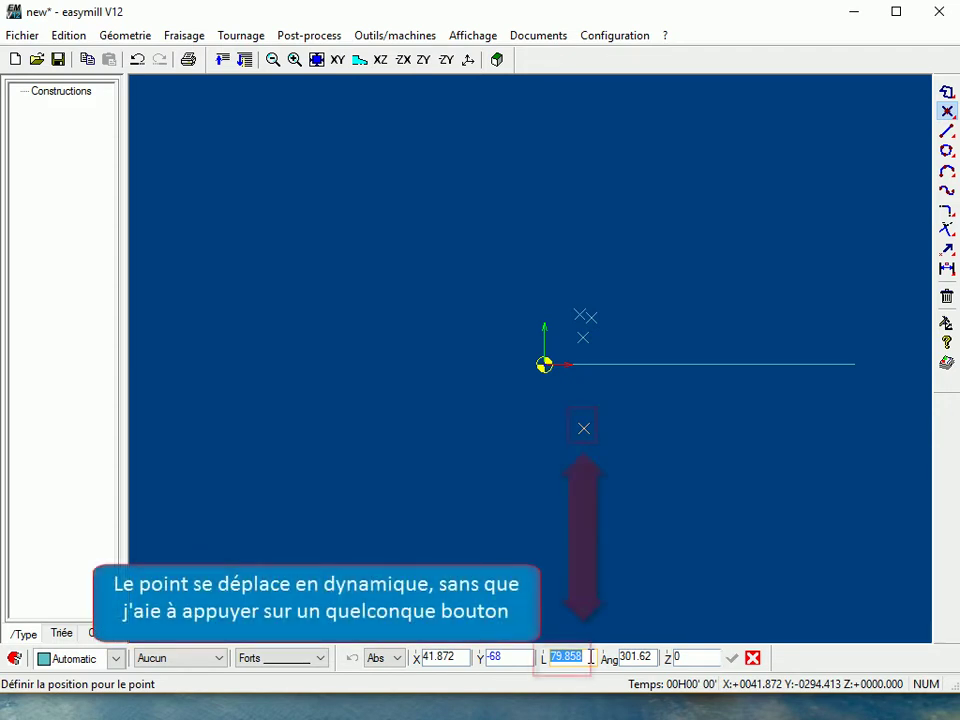
# Try lengths of 90 and 150 for the new point and clear the length
pyautogui.write('90')
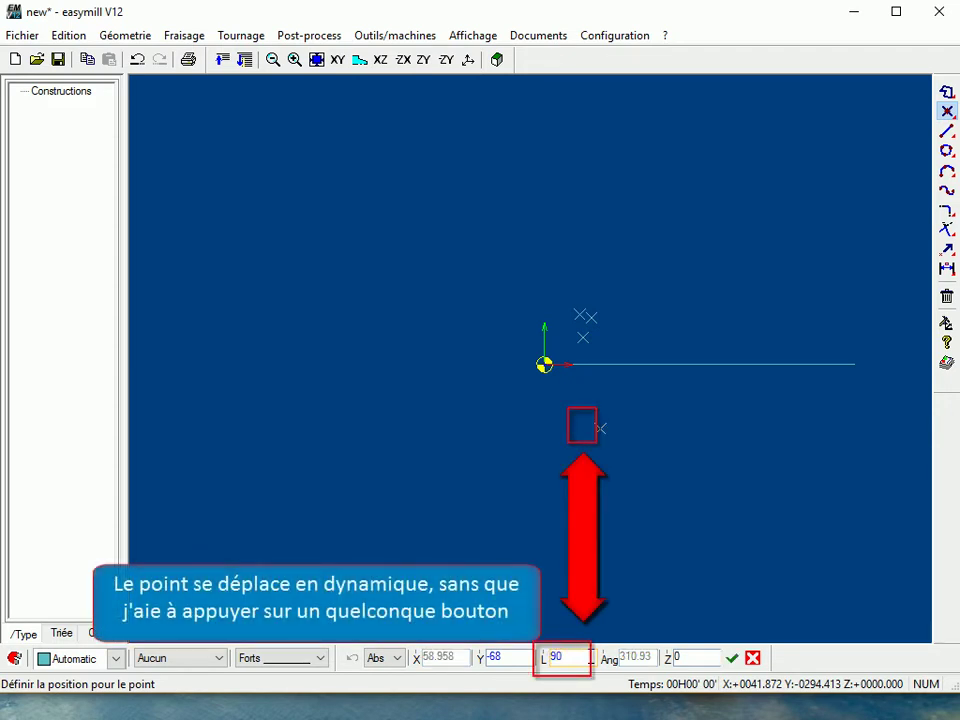
pyautogui.press('BackSpace')
pyautogui.press('BackSpace')
pyautogui.write('150')
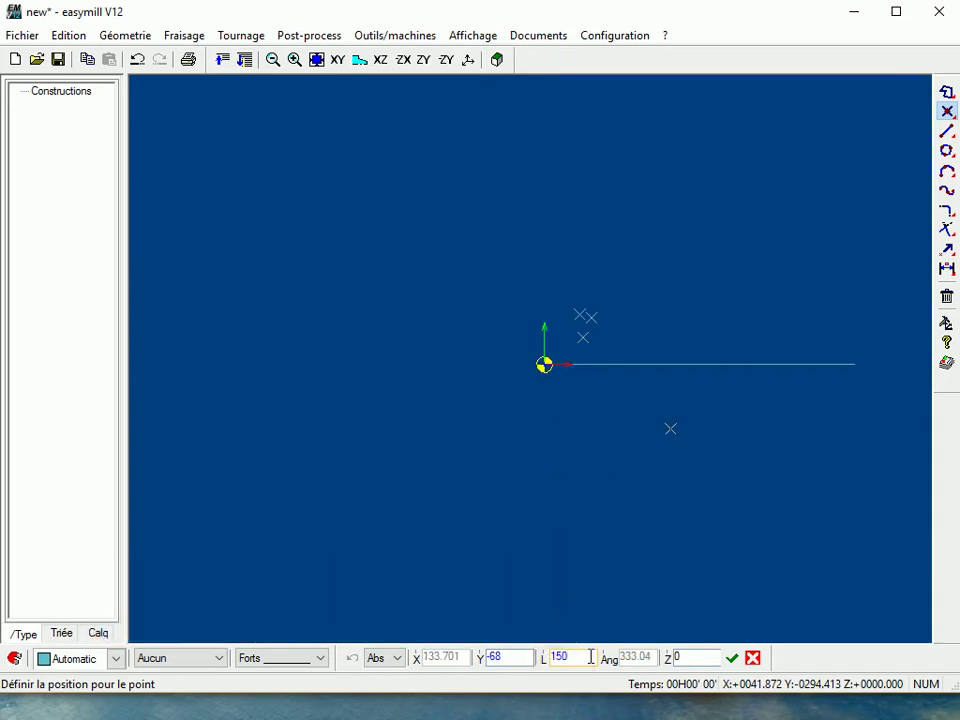
pyautogui.press('BackSpace')
pyautogui.press('BackSpace')
pyautogui.press('BackSpace')
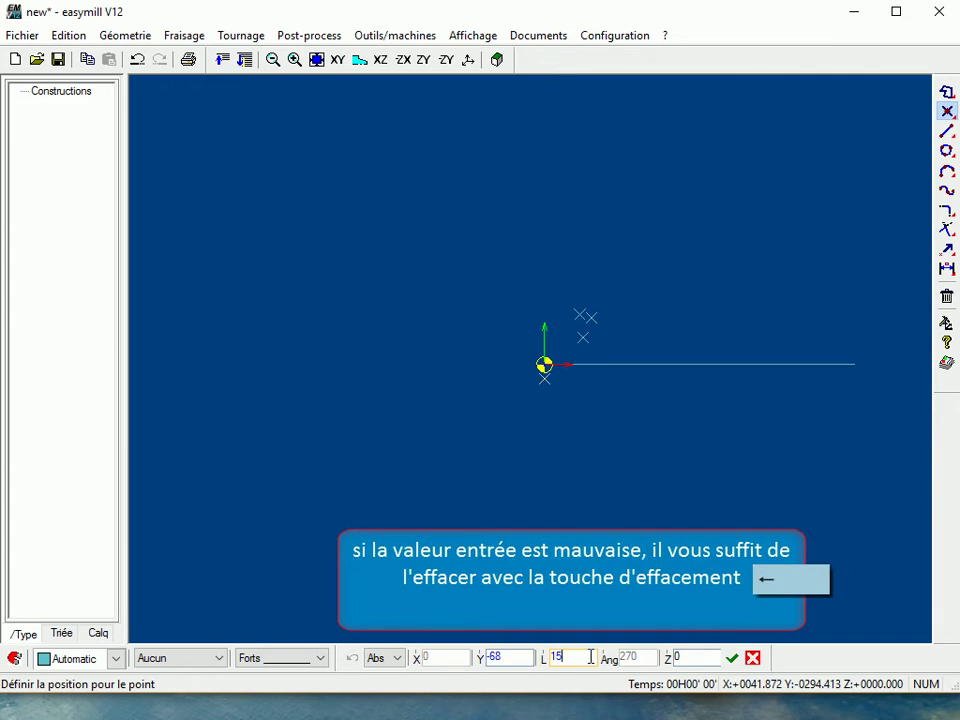
# Try a Y coordinate of 78 for the new point and clear it again
pyautogui.hotkey('shift', 'Tab')
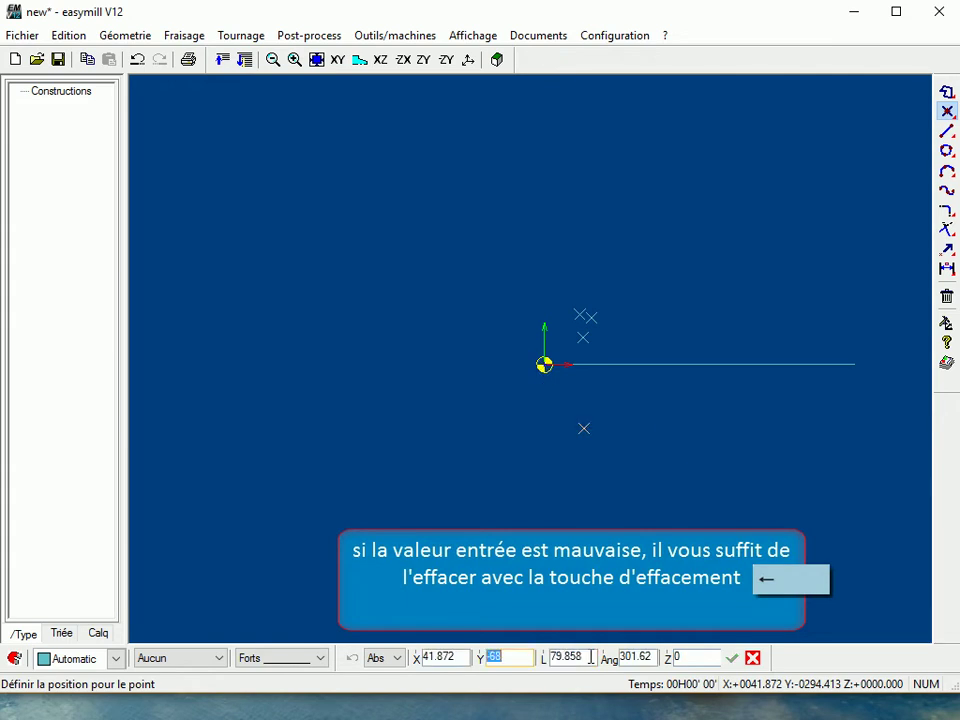
pyautogui.write('78')
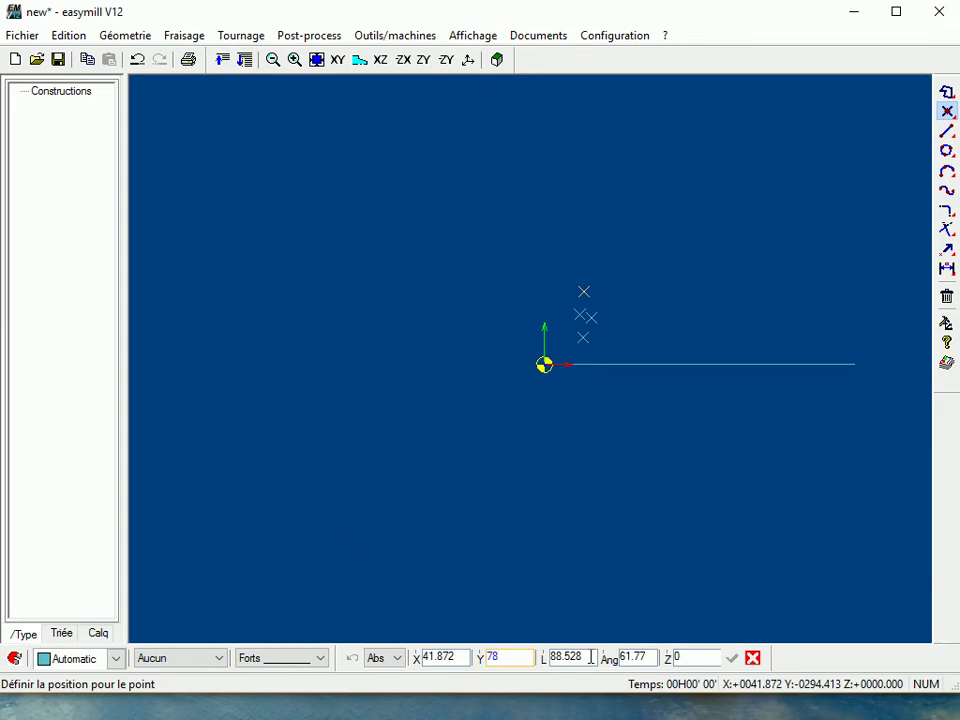
pyautogui.press('BackSpace')
pyautogui.press('BackSpace')
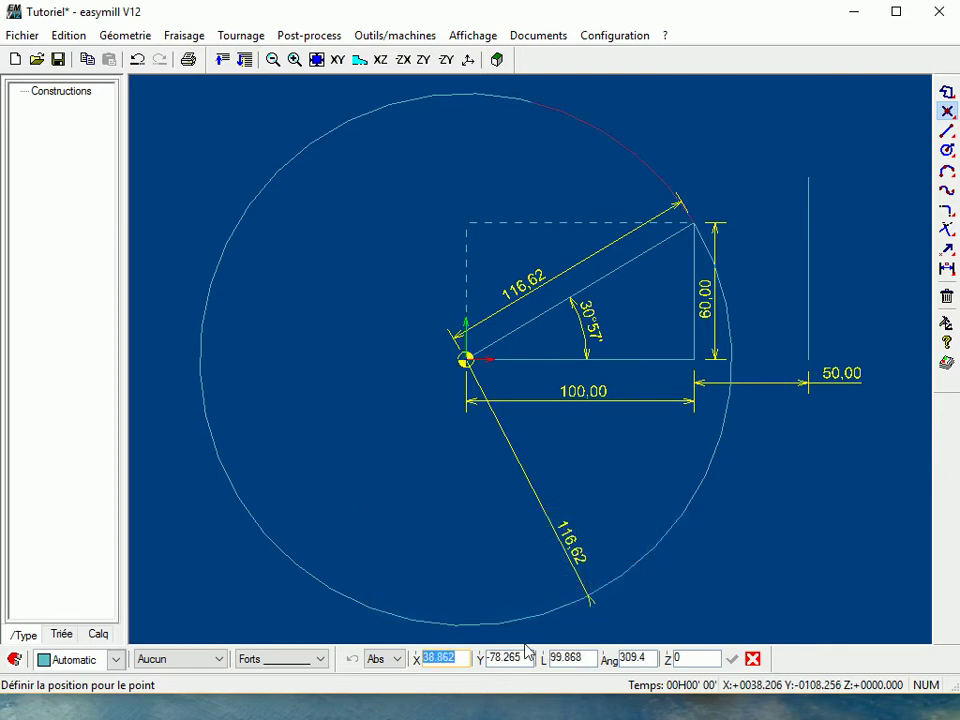
# In the dimensioned drawing, lock the new point's X coordinate at 100 mm, briefly previewing it at 10
pyautogui.click(469, 658)
pyautogui.moveTo(469, 658); pyautogui.dragTo(410, 652)
pyautogui.write('100')
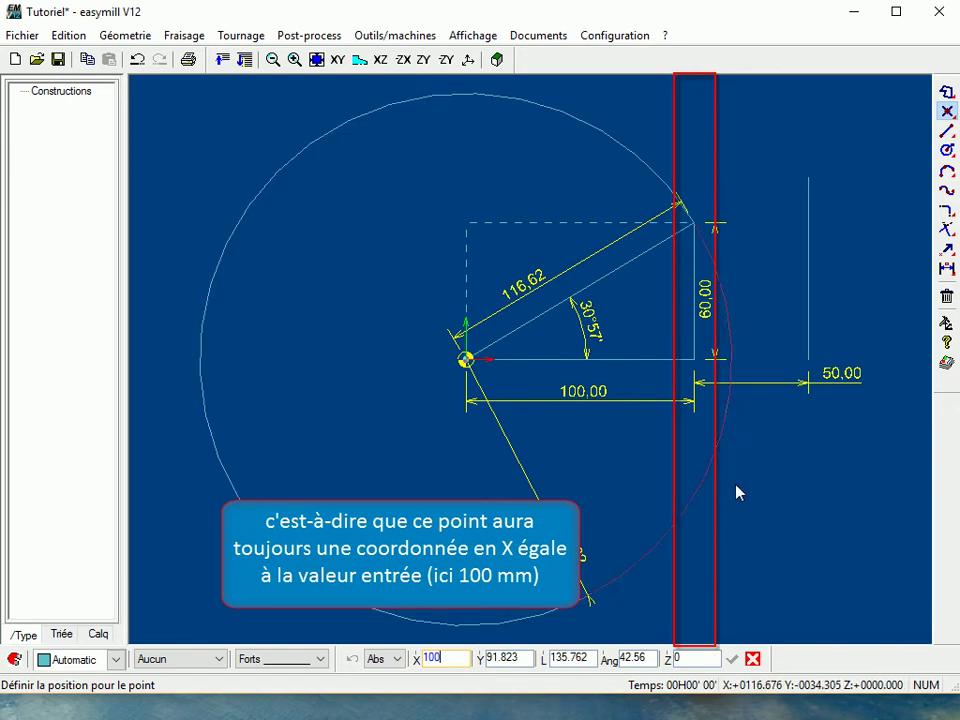
pyautogui.click(740, 566)
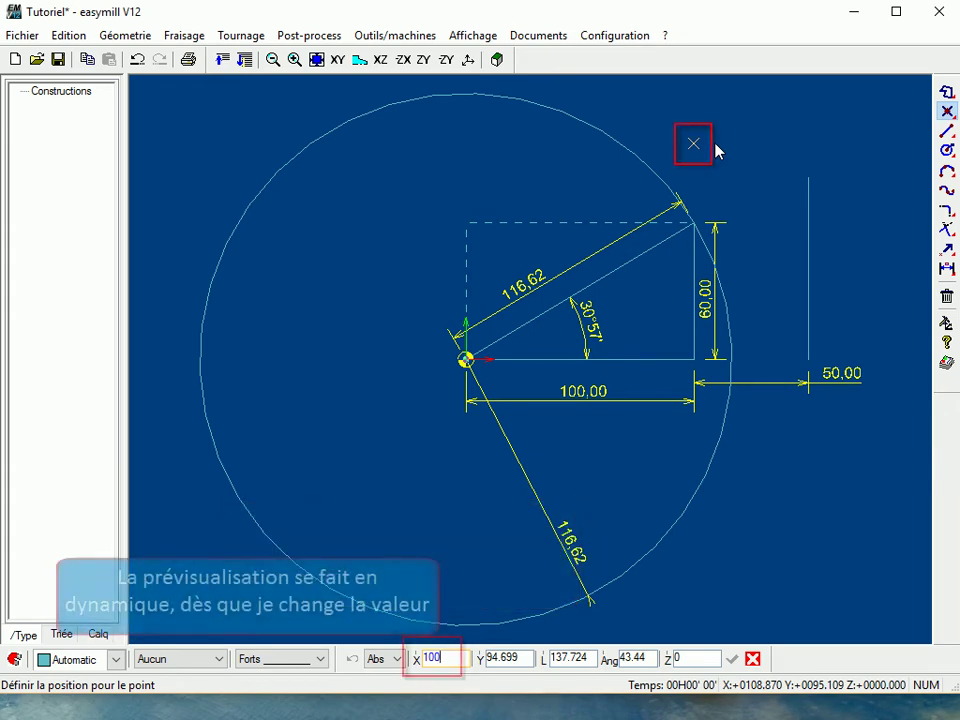
pyautogui.press('BackSpace')
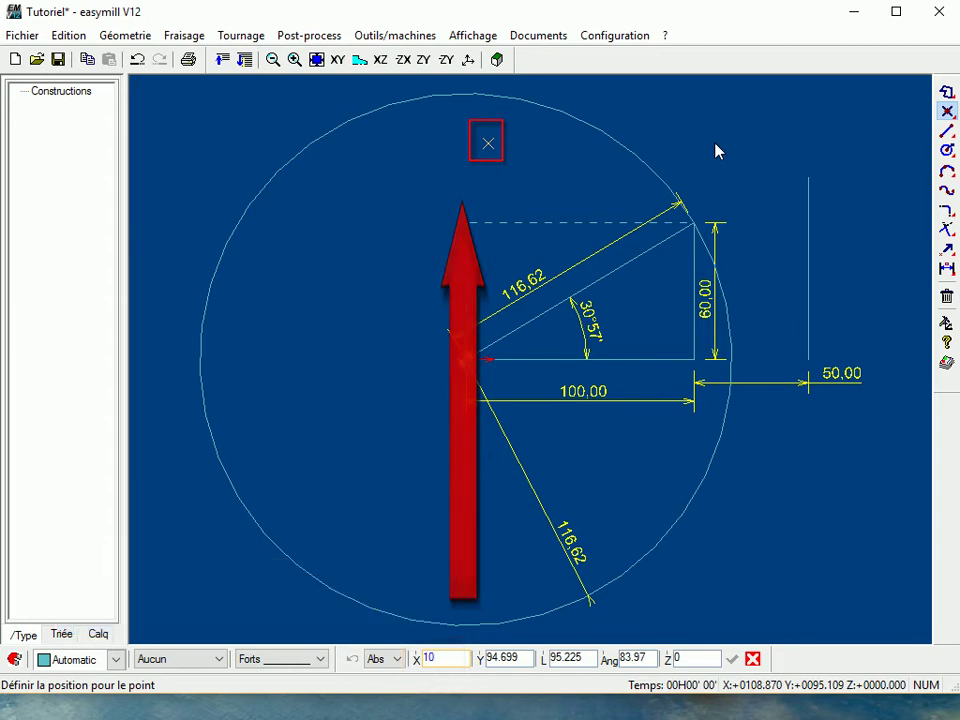
pyautogui.write('0')
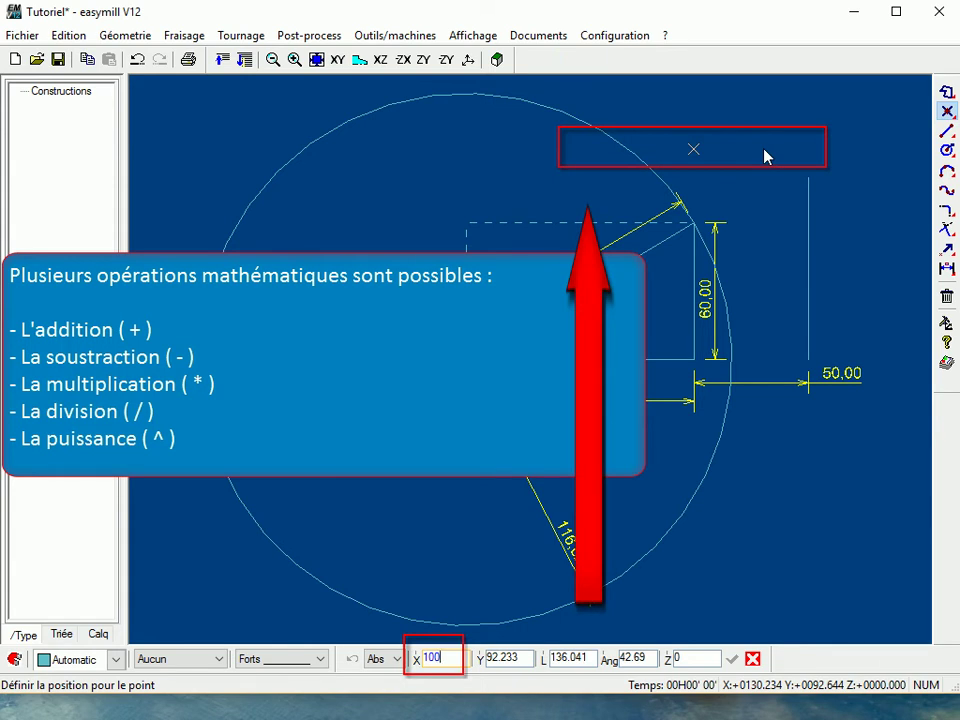
# Try the calculations 100+50 and 100-50 as the new point's X coordinate, removing each added term again
pyautogui.write('+50')
pyautogui.press('BackSpace')
pyautogui.press('BackSpace')
pyautogui.press('BackSpace')
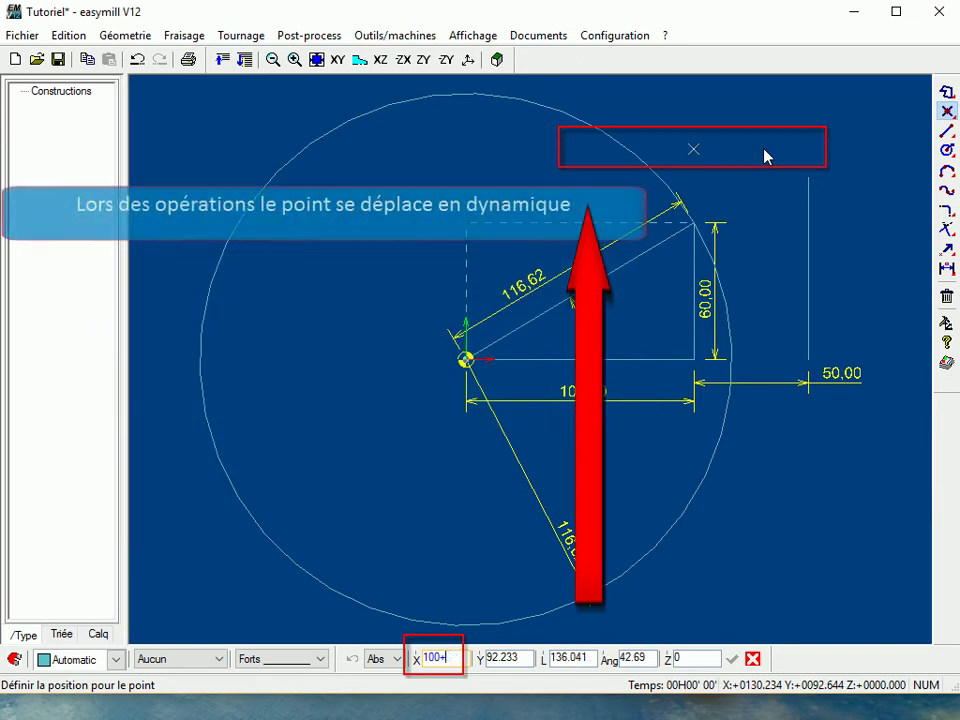
pyautogui.write('-50')
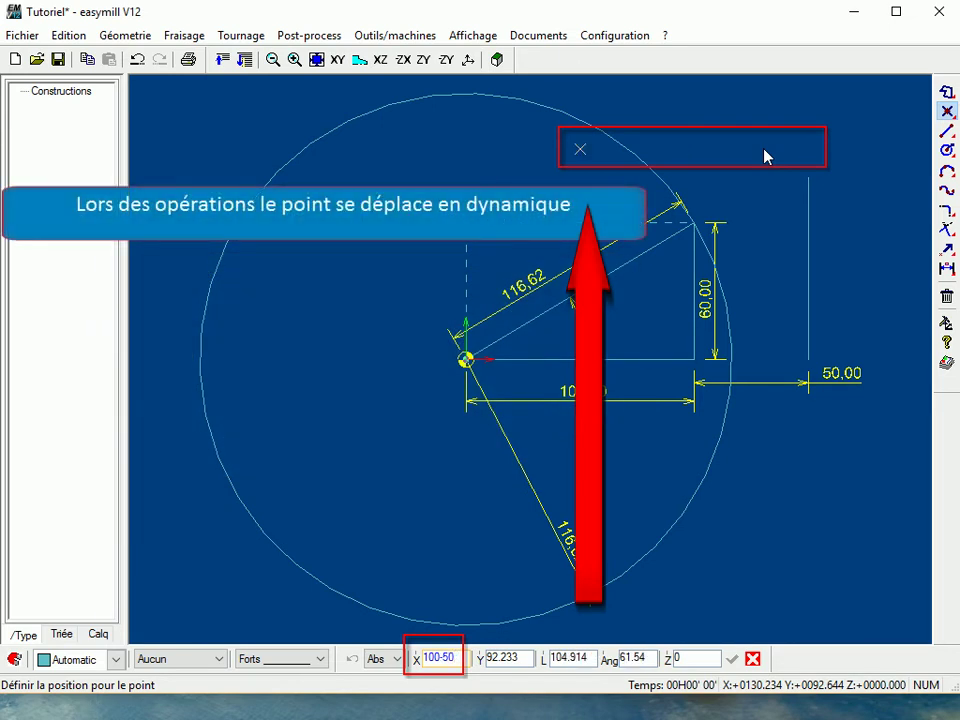
pyautogui.press('BackSpace')
pyautogui.press('BackSpace')
pyautogui.press('BackSpace')
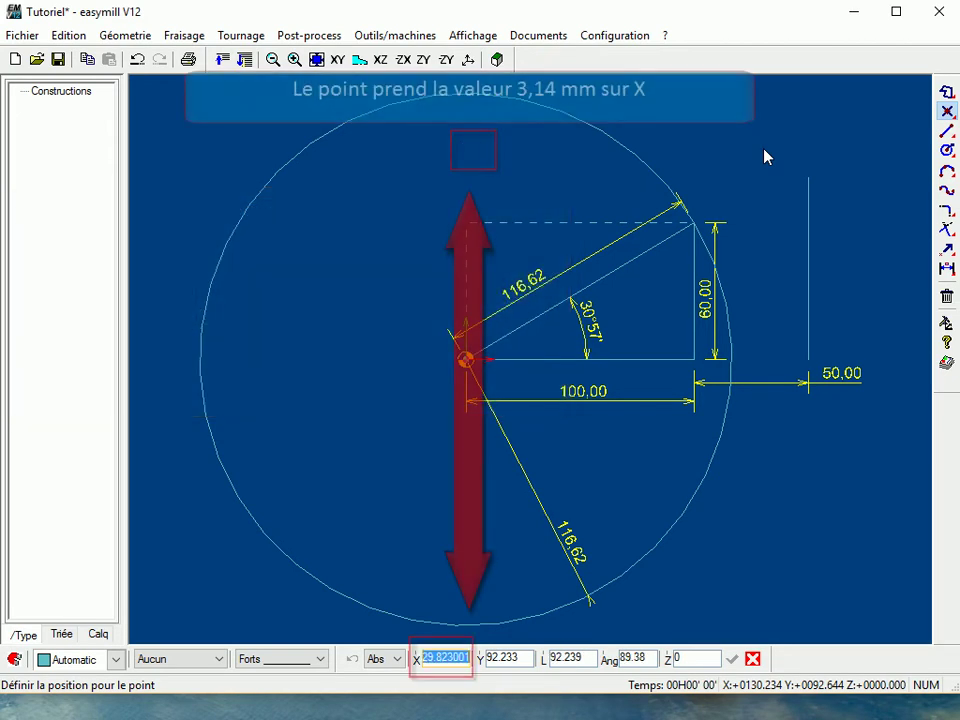
# Try pi as the new point's X coordinate and clear the locked value again
pyautogui.write('PI')
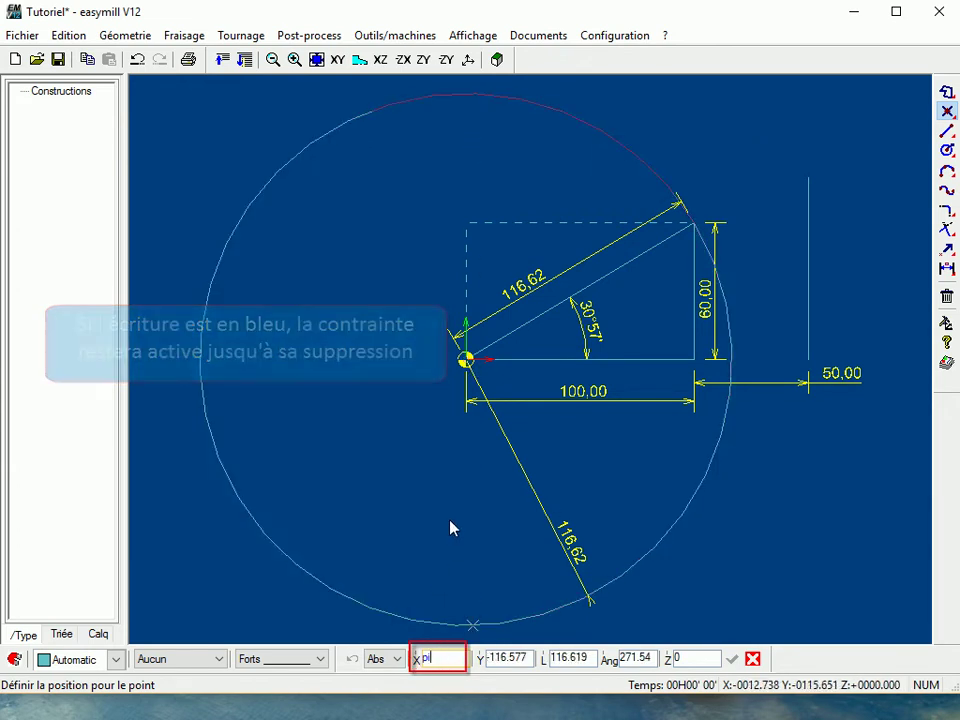
pyautogui.write('i')
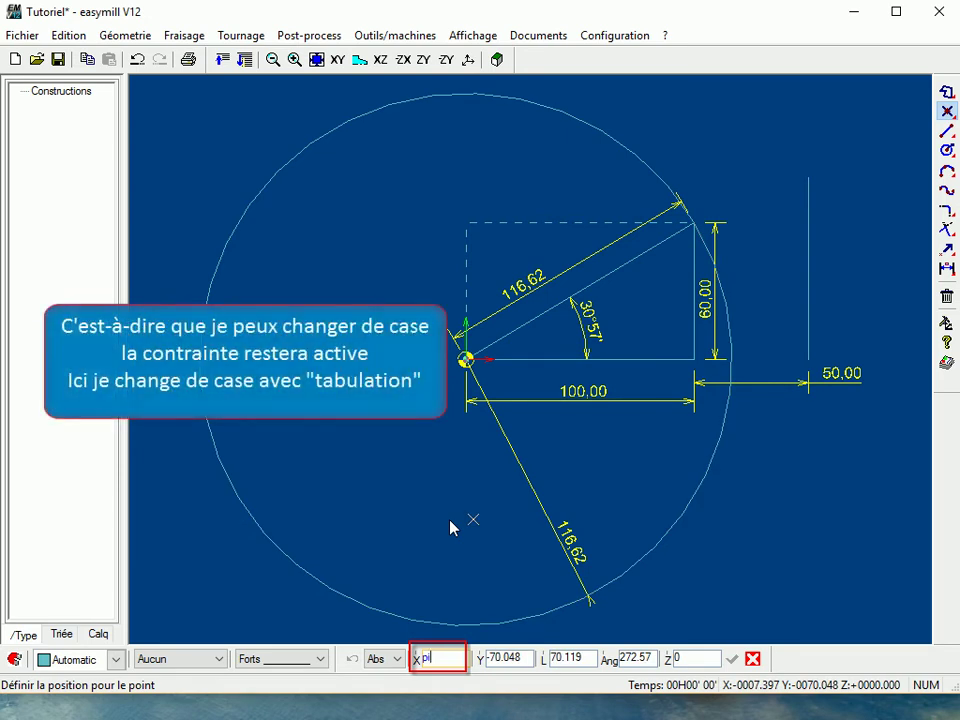
pyautogui.press('Tab')
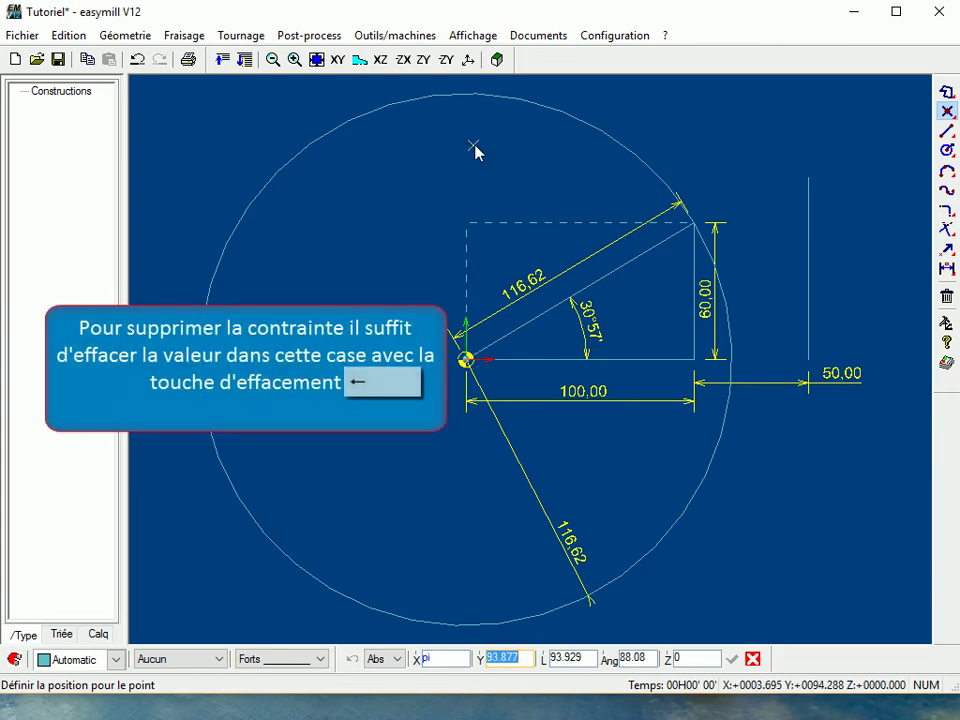
pyautogui.hotkey('shift', 'Tab')
pyautogui.press('BackSpace')
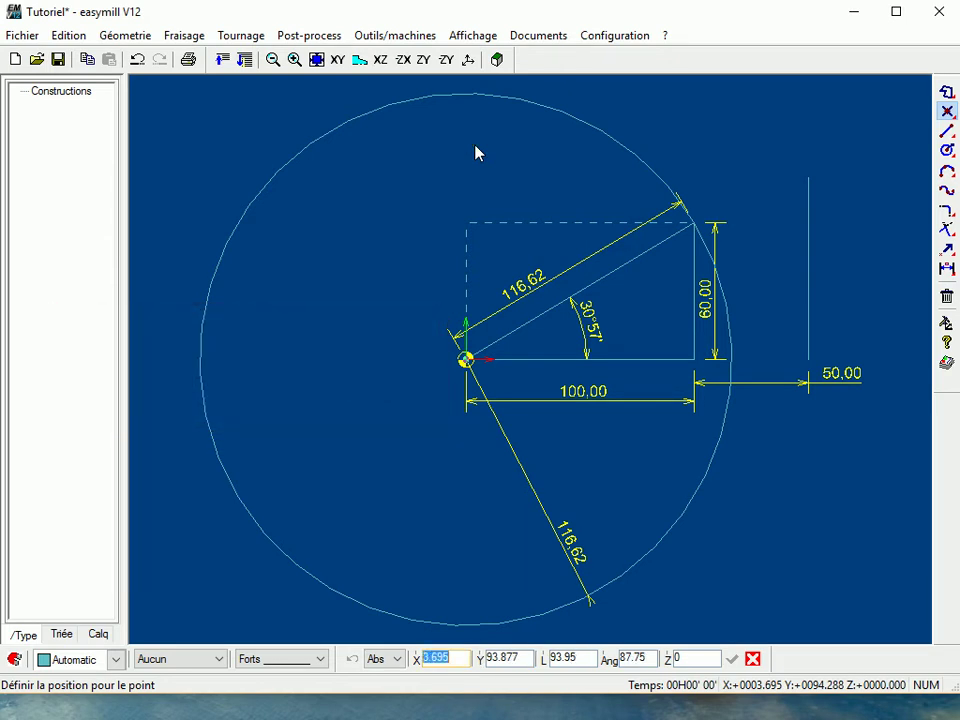
# Place a point with X locked at 100 mm and Y picked freehand at about 99 mm
pyautogui.write('100')
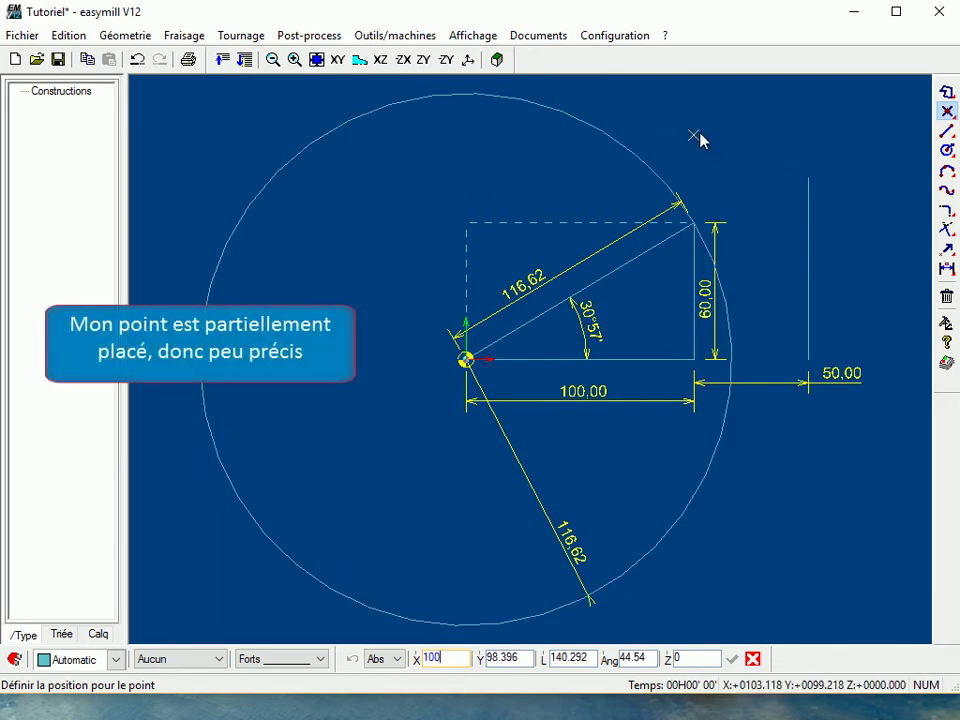
pyautogui.click(699, 132)
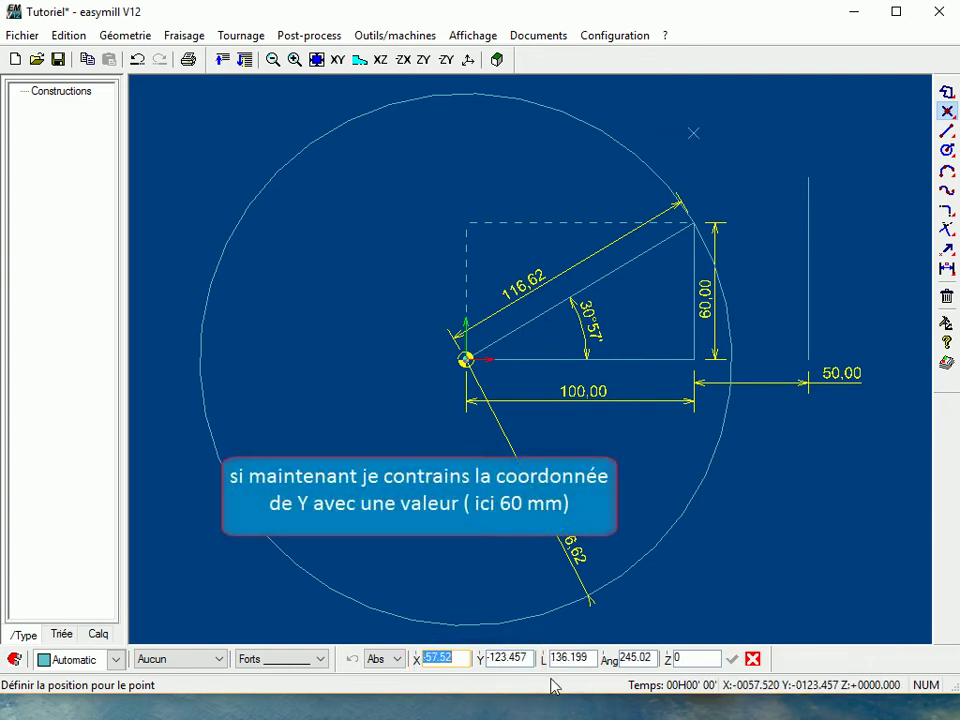
# Place a Cartesian point at X 70 and Y 60, briefly previewing X at 50
pyautogui.click(500, 657)
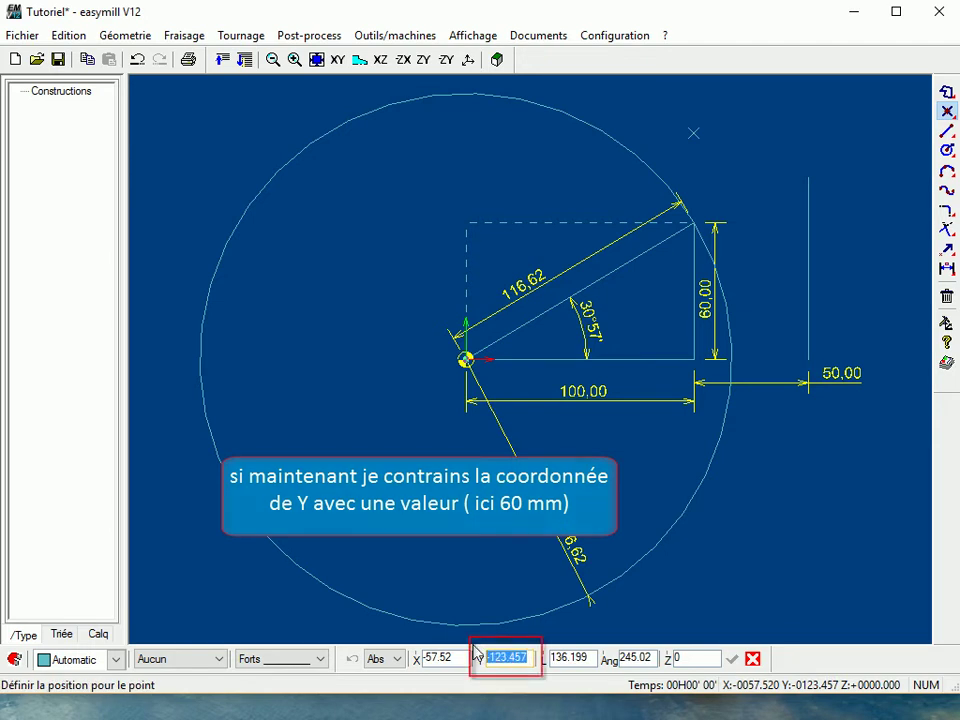
pyautogui.write('60')
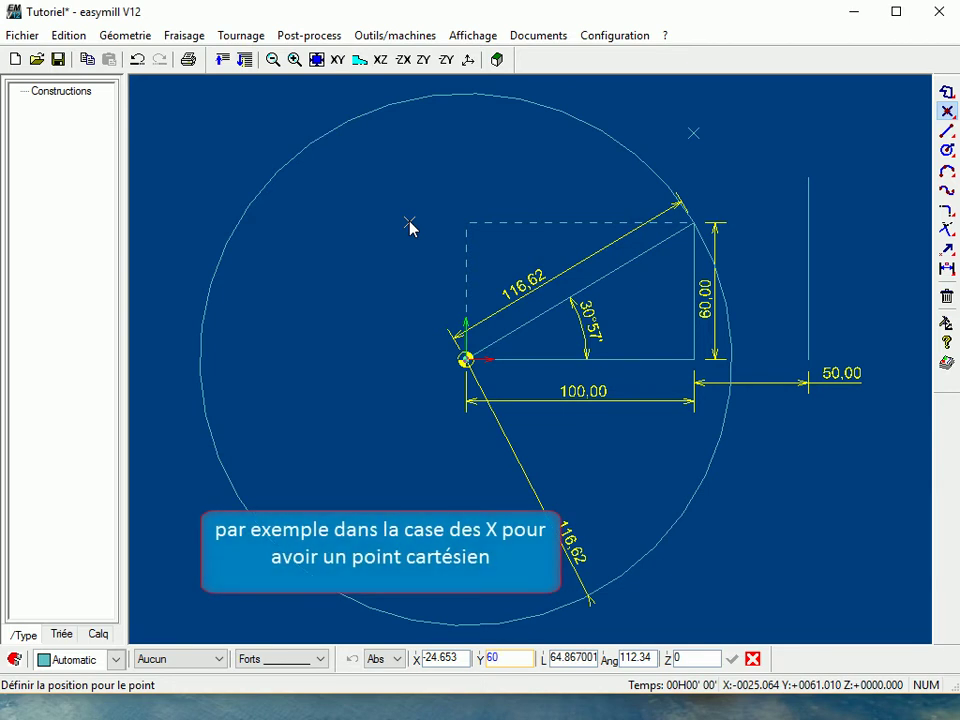
pyautogui.hotkey('shift', 'Tab')
pyautogui.write('50')
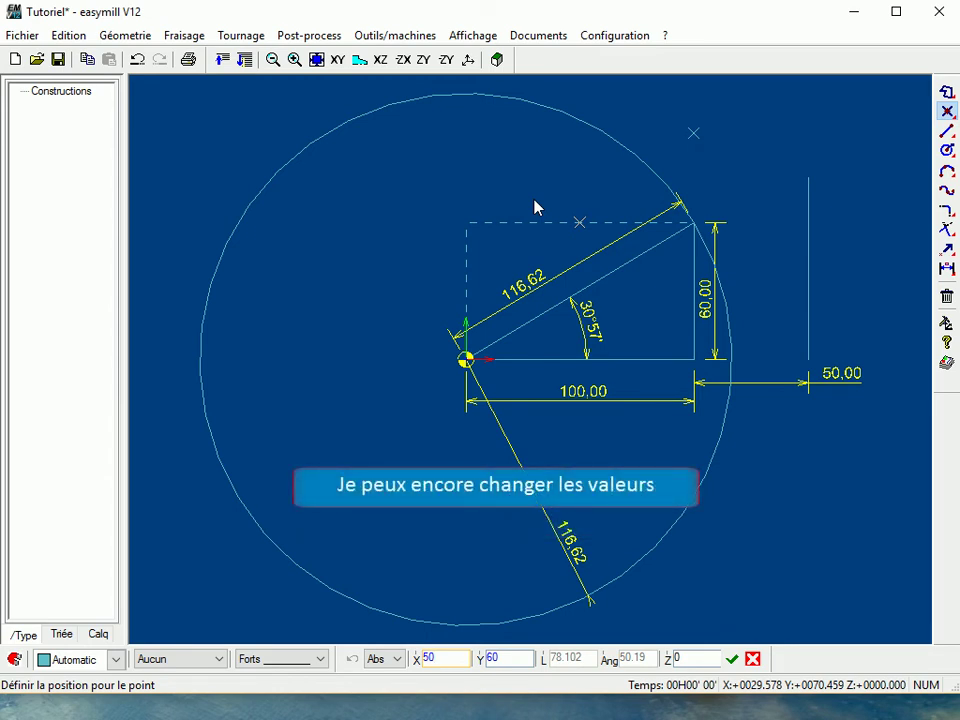
pyautogui.write('70')
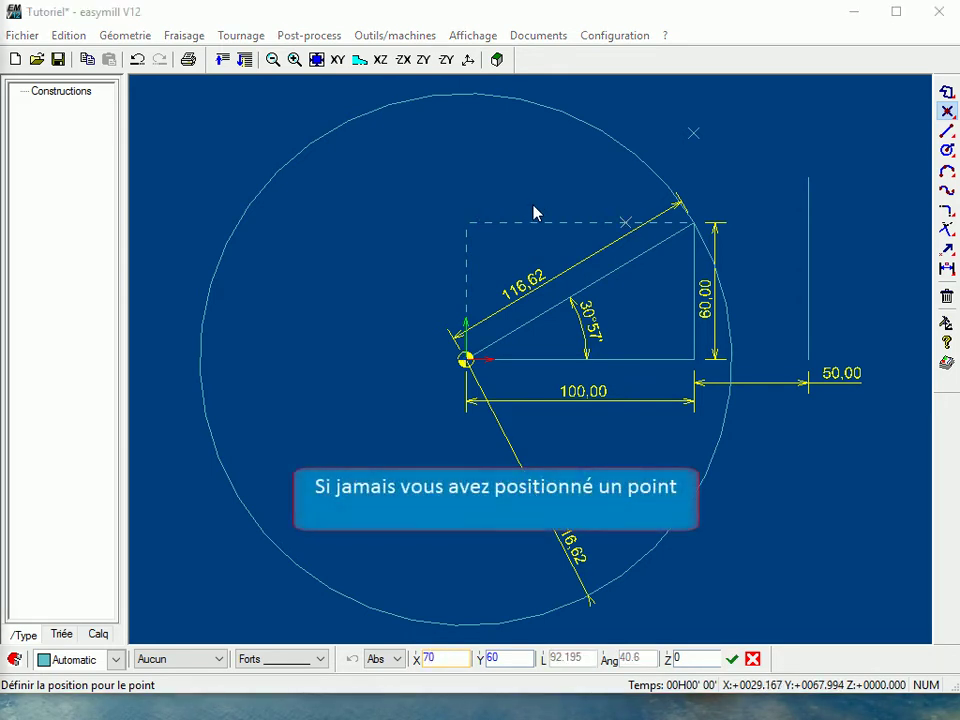
pyautogui.press('Return')
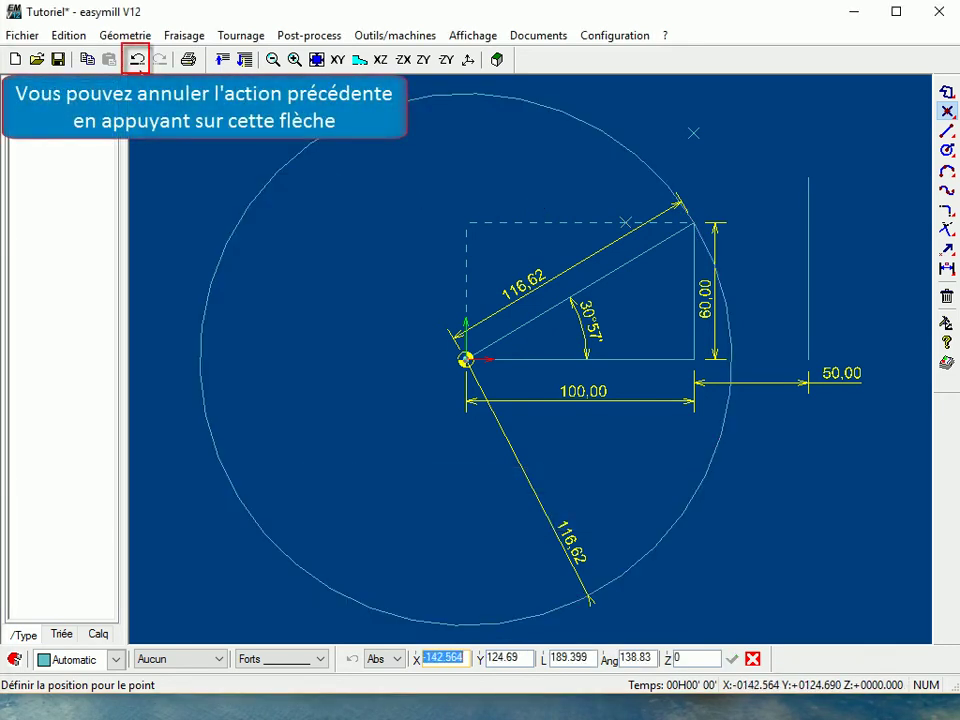
# Undo the placement of the last point and restore it
pyautogui.click(138, 61)
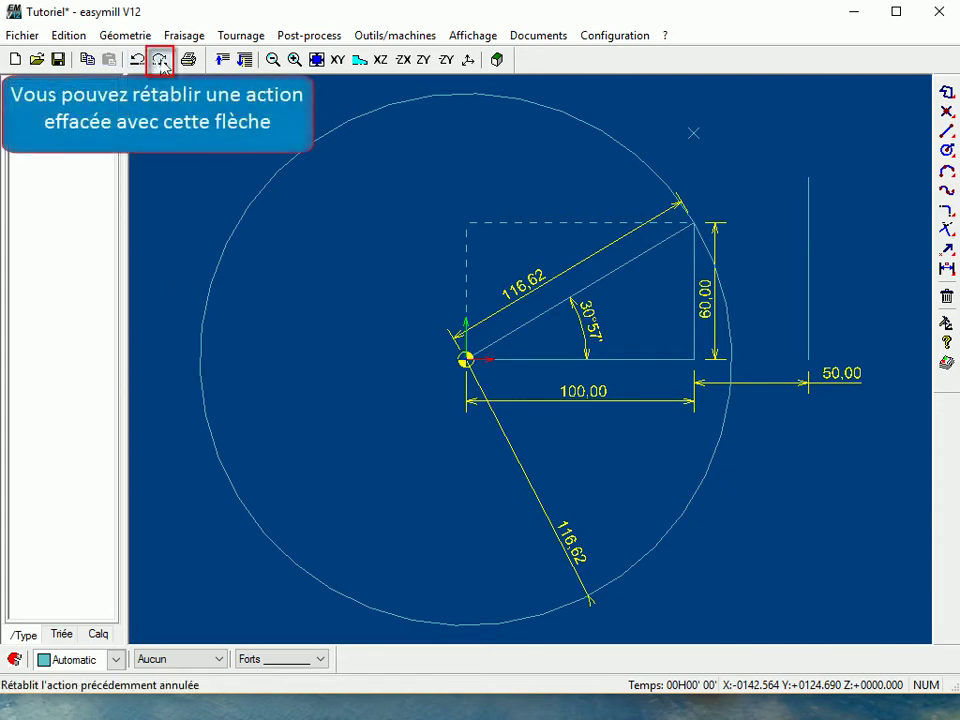
pyautogui.click(160, 62)
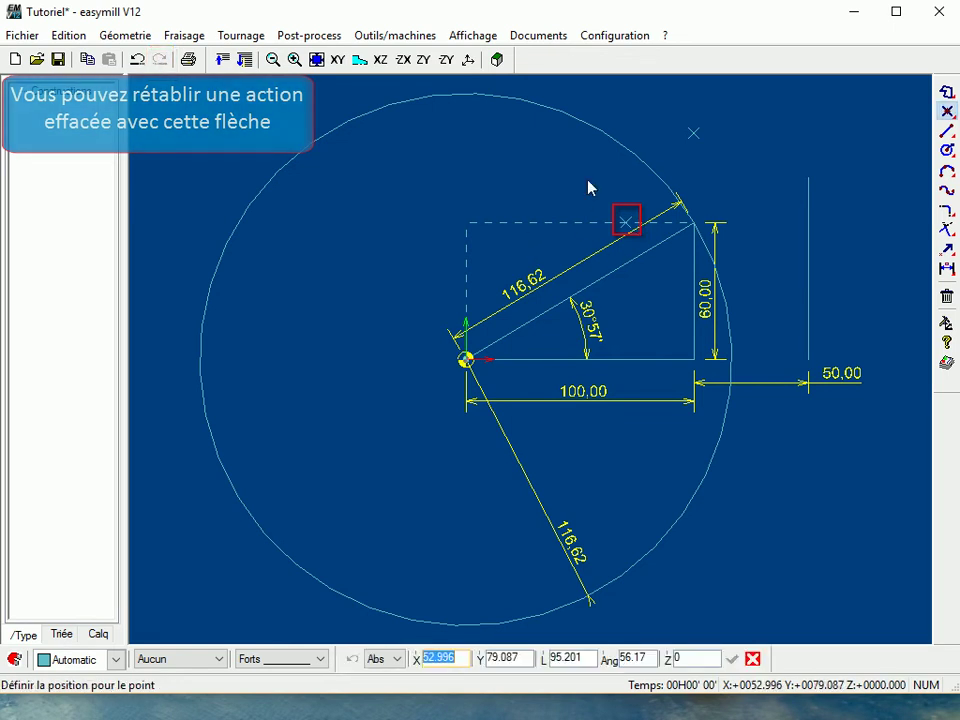
# Try X 100 and Y 100 for the new point and clear both coordinates
pyautogui.write('100')
pyautogui.press('Tab')
pyautogui.write('100')
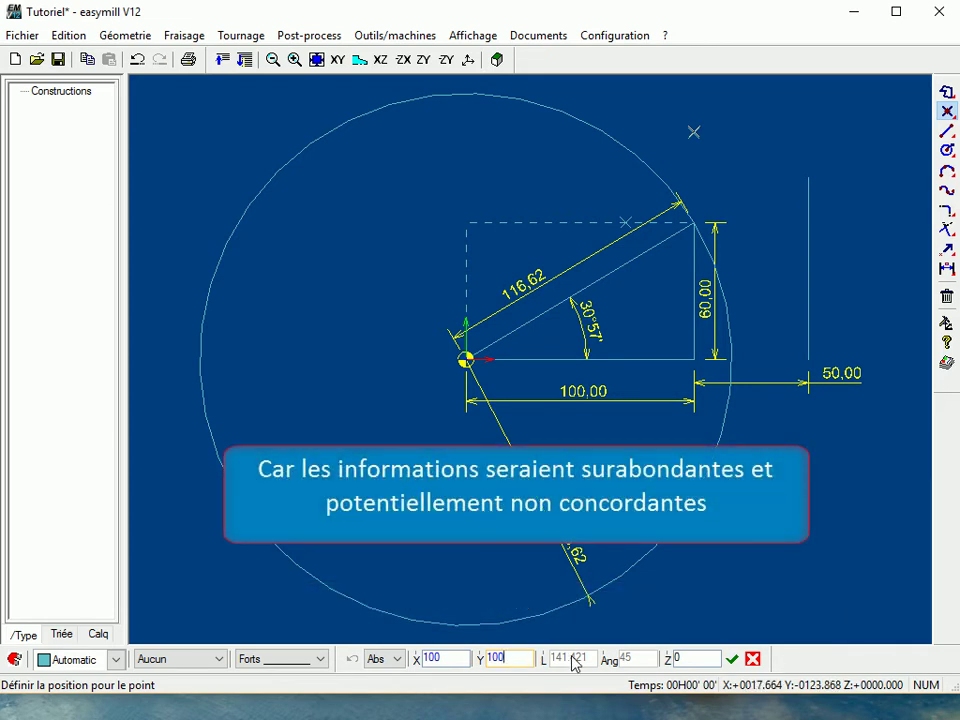
pyautogui.click(459, 658)
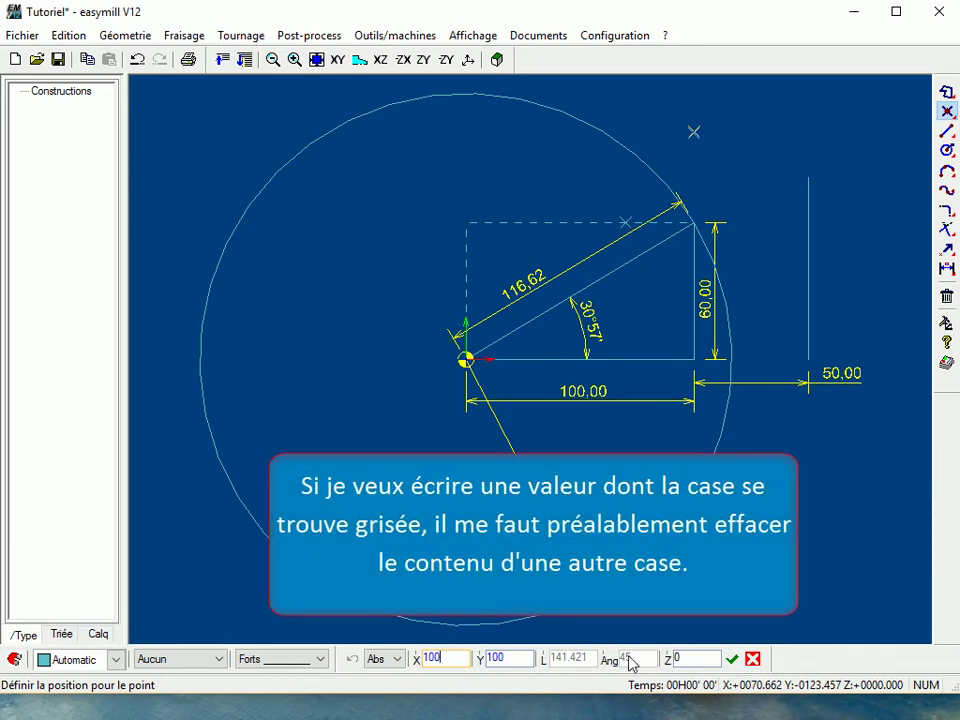
pyautogui.doubleClick(527, 661)
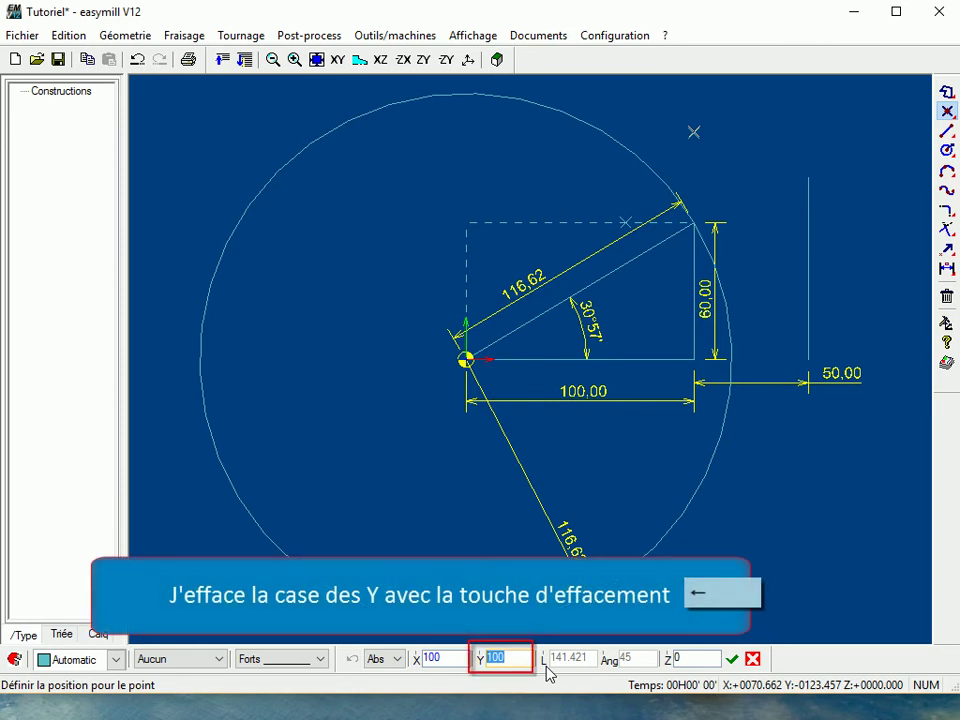
pyautogui.press('BackSpace')
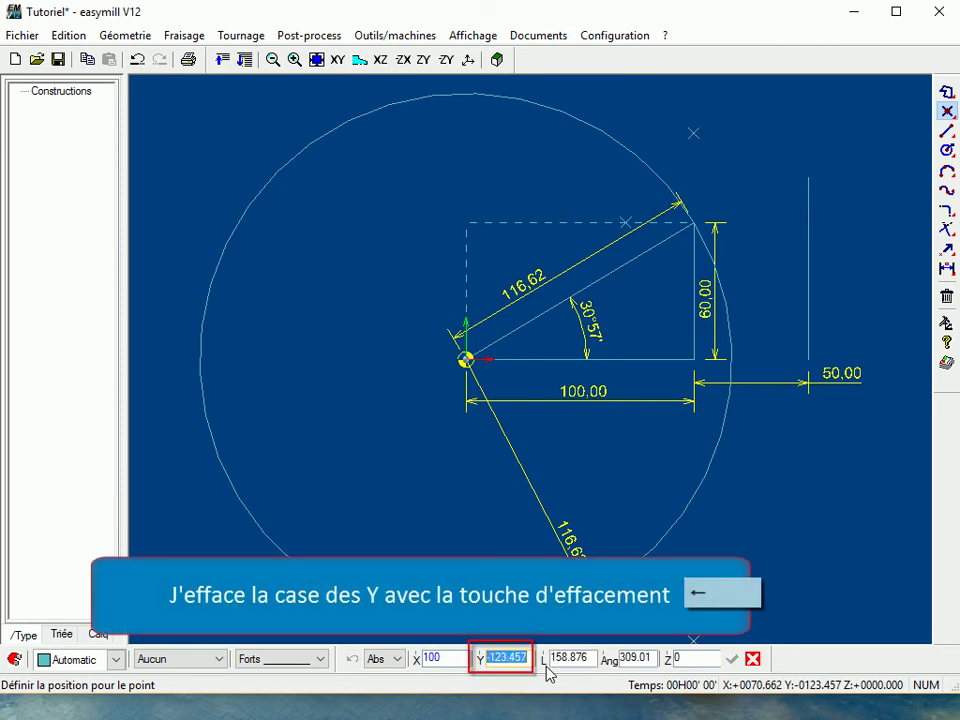
pyautogui.press('Tab')
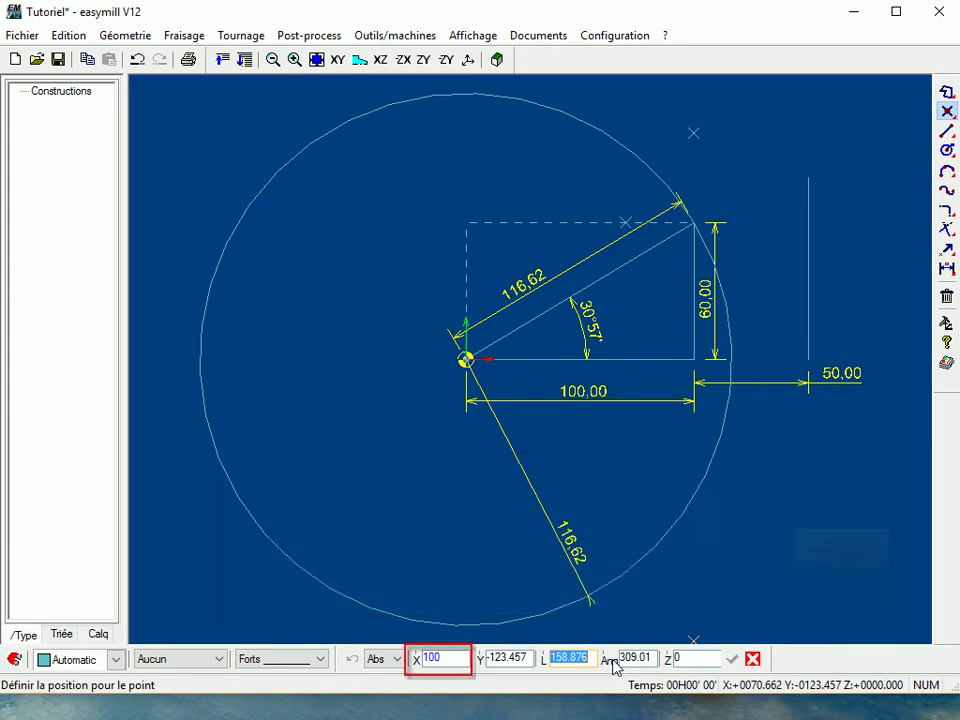
pyautogui.hotkey('shift', 'Tab')
pyautogui.hotkey('shift', 'Tab')
pyautogui.press('BackSpace')
pyautogui.press('Tab')
pyautogui.press('Tab')
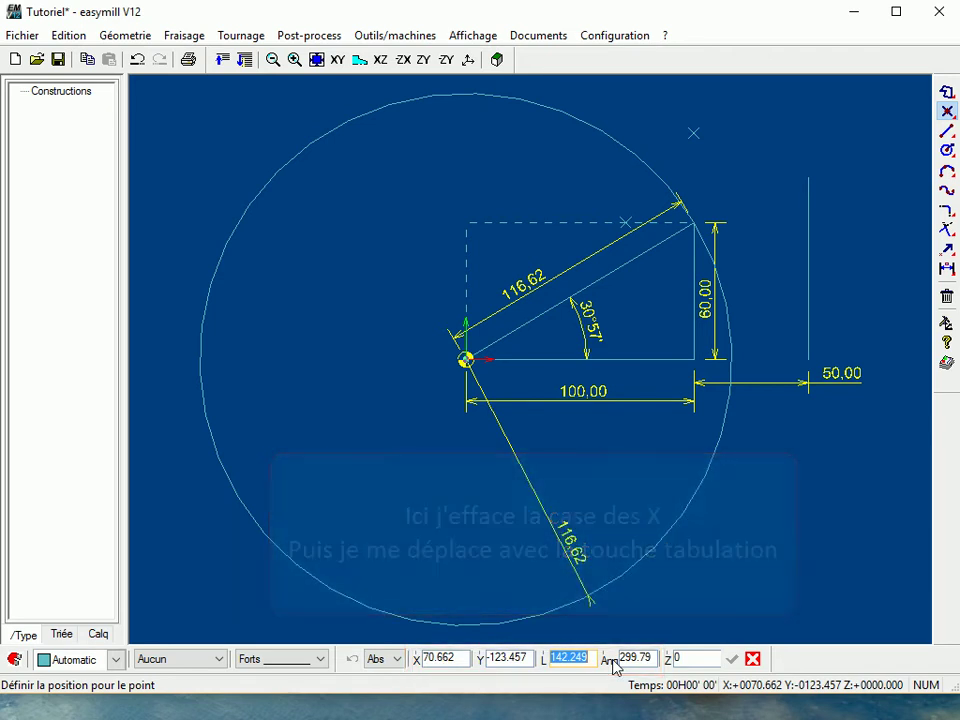
# Place a polar point at a length of 116.62 mm and an angle of 45 degrees
pyautogui.write('116.62')
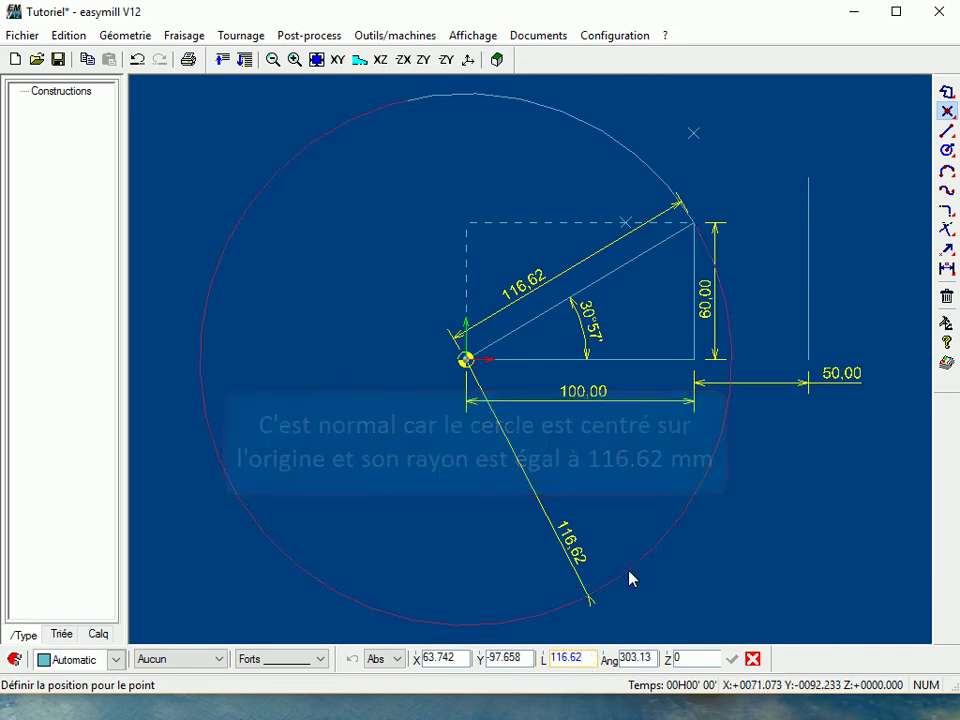
pyautogui.click(716, 521)
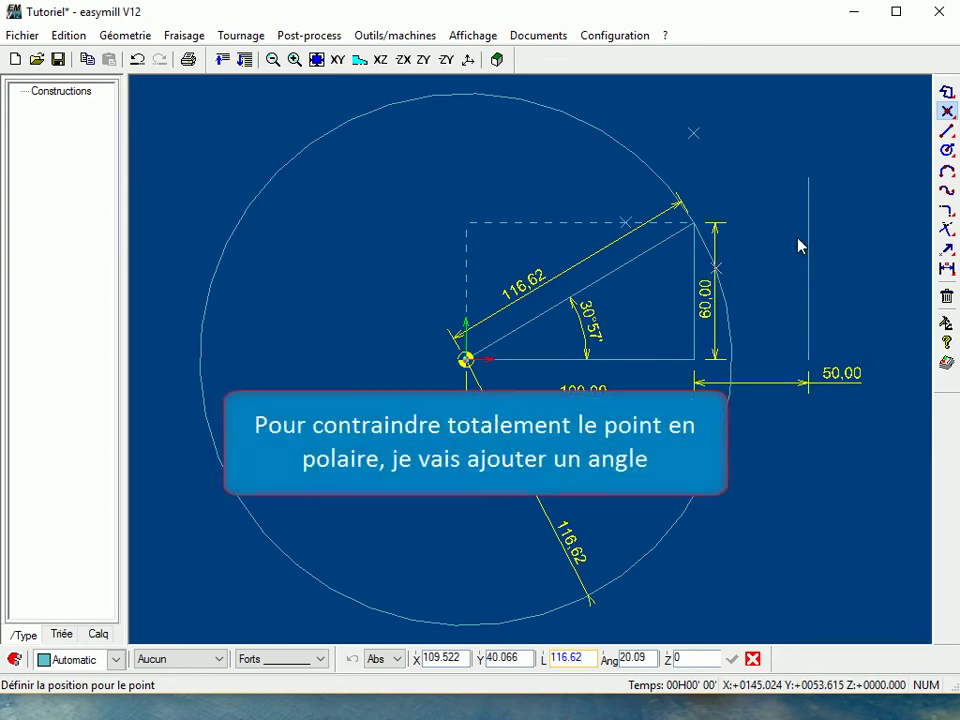
pyautogui.press('Tab')
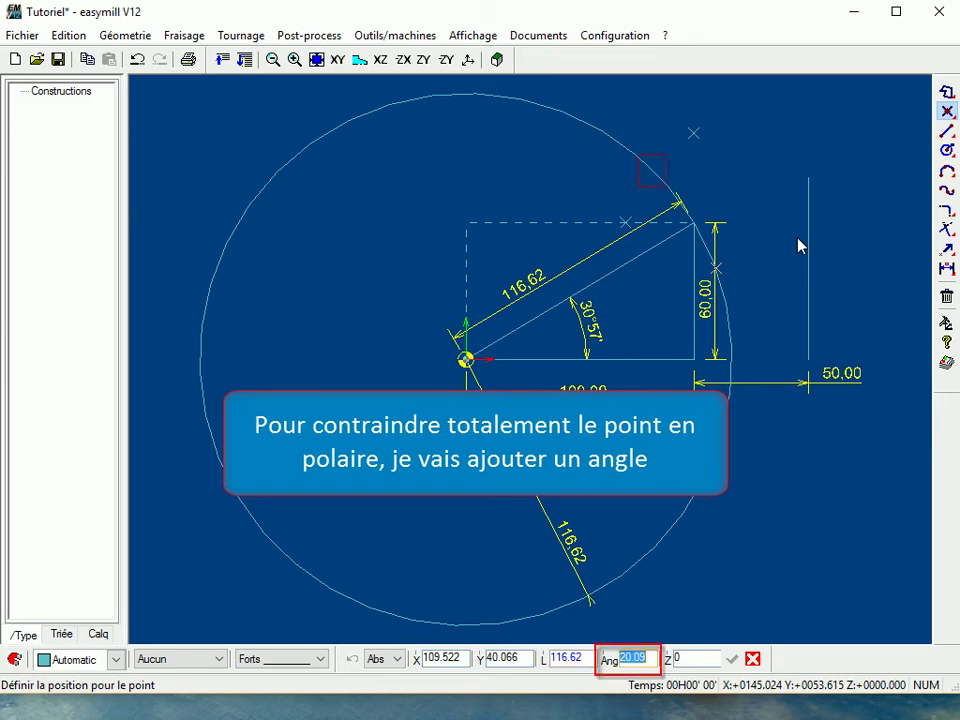
pyautogui.write('45')
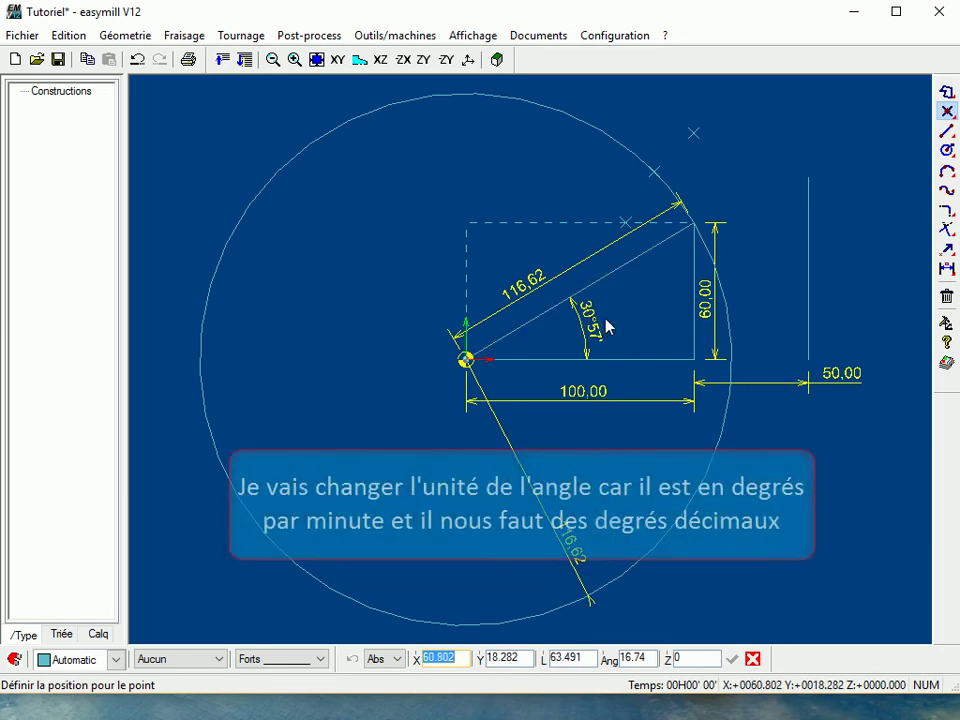
# Edit the 30°57' angle dimension to use decimal degrees as its angle unit
pyautogui.click(952, 275)
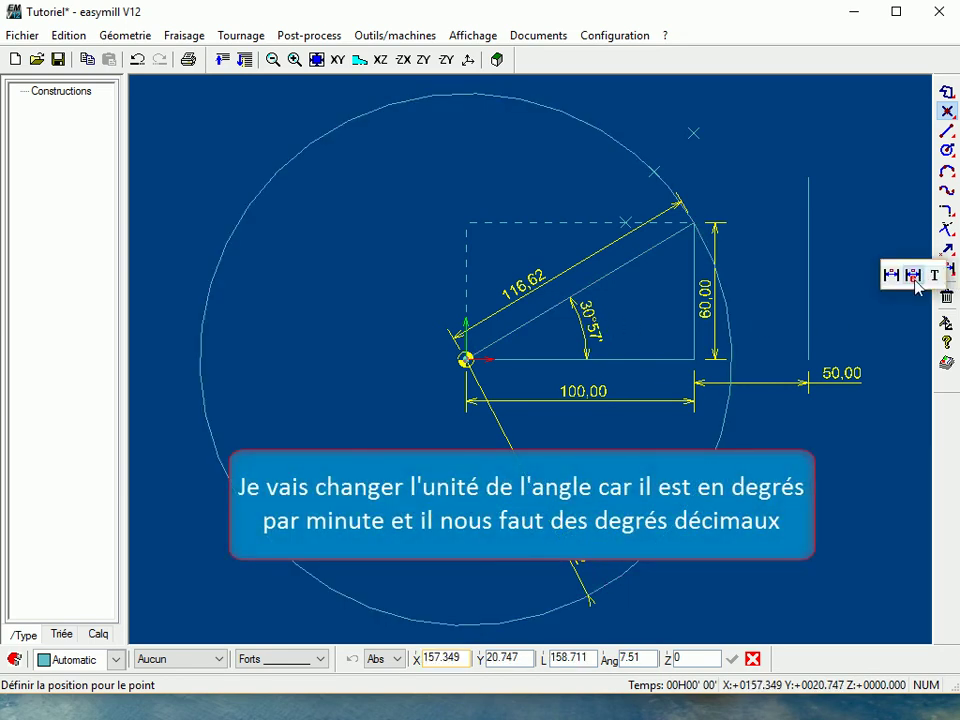
pyautogui.click(916, 280)
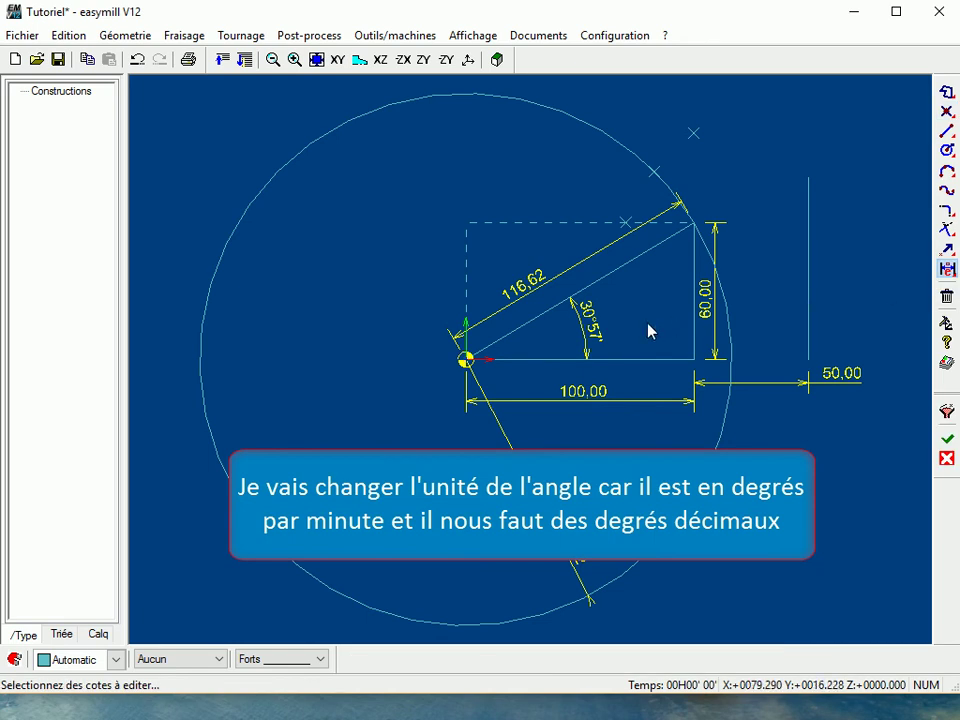
pyautogui.click(587, 333)
pyautogui.click(527, 368)
pyautogui.click(455, 401)
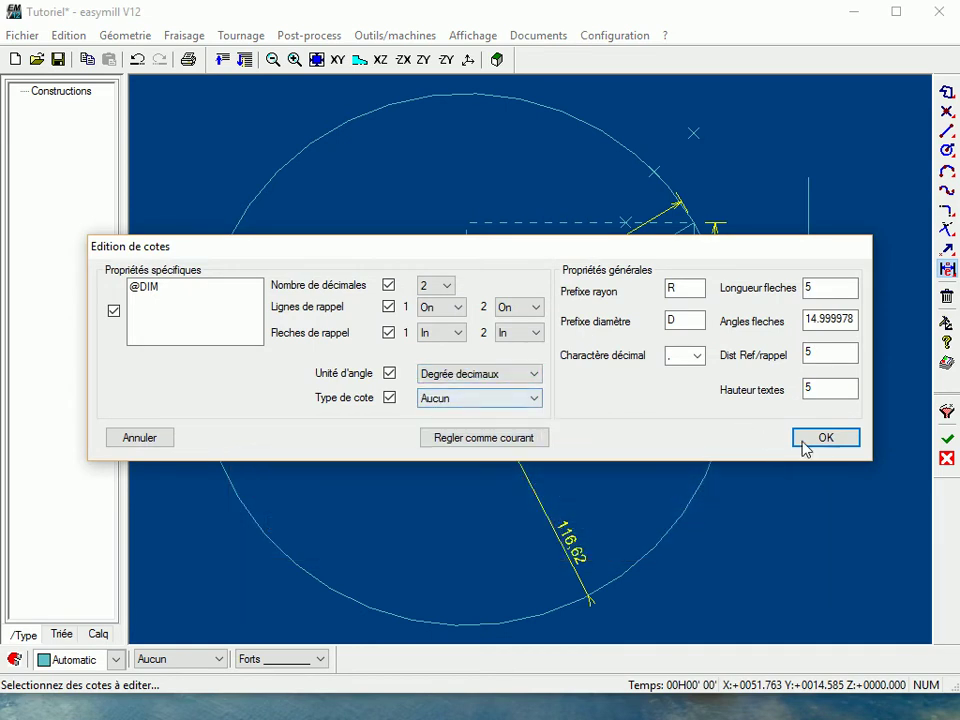
pyautogui.click(824, 438)
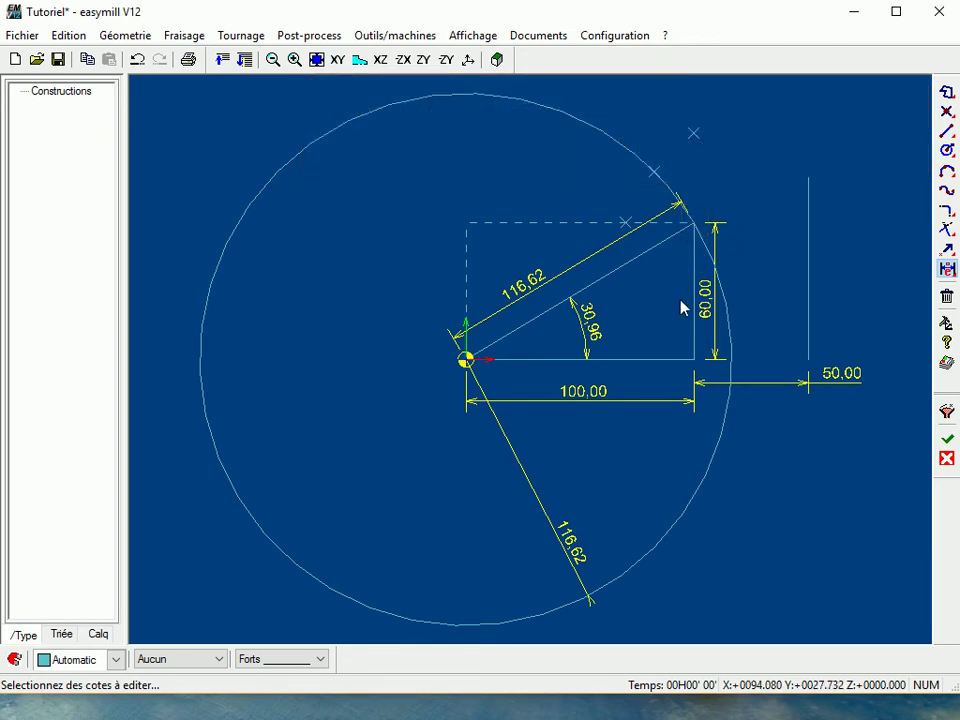
# Start another point, try Cartesian coordinates X 100 and Y 60, and clear both values
pyautogui.click(947, 111)
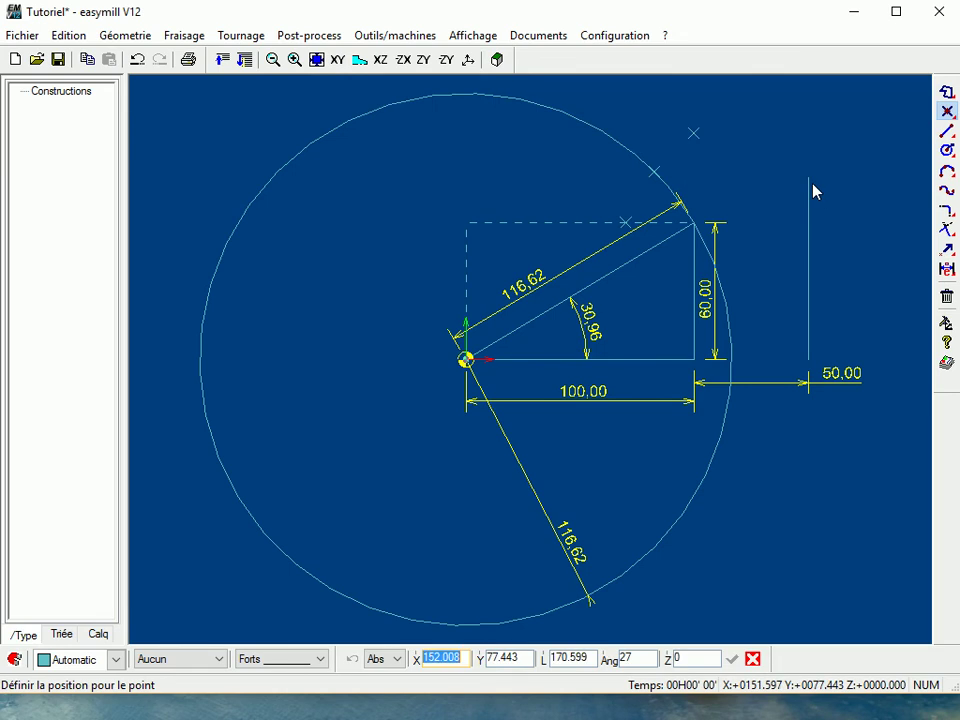
pyautogui.write('100')
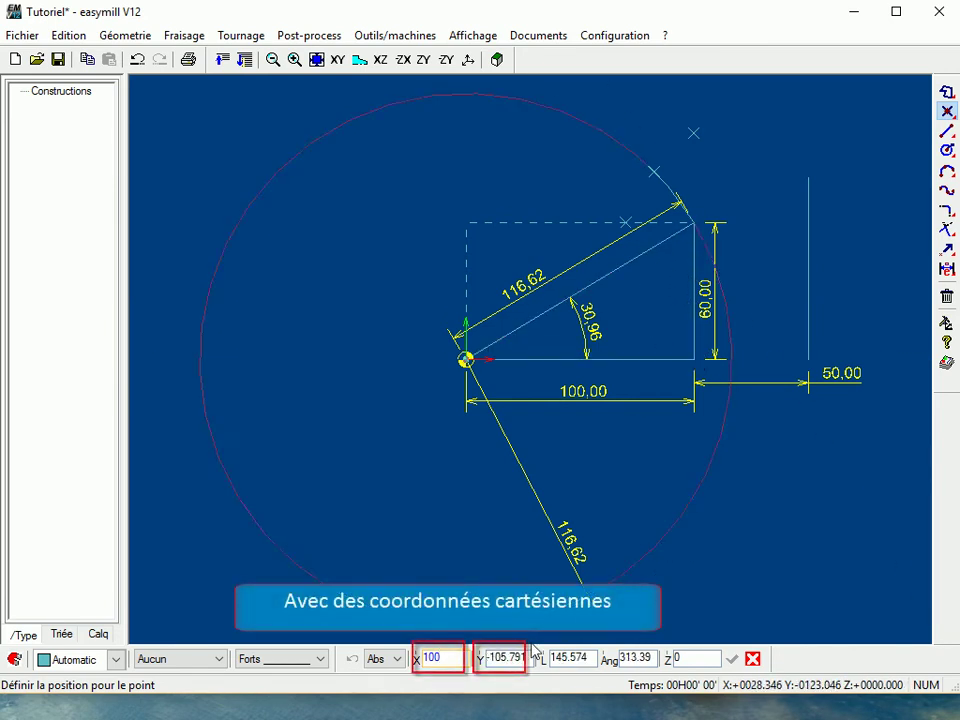
pyautogui.moveTo(526, 658); pyautogui.dragTo(448, 655)
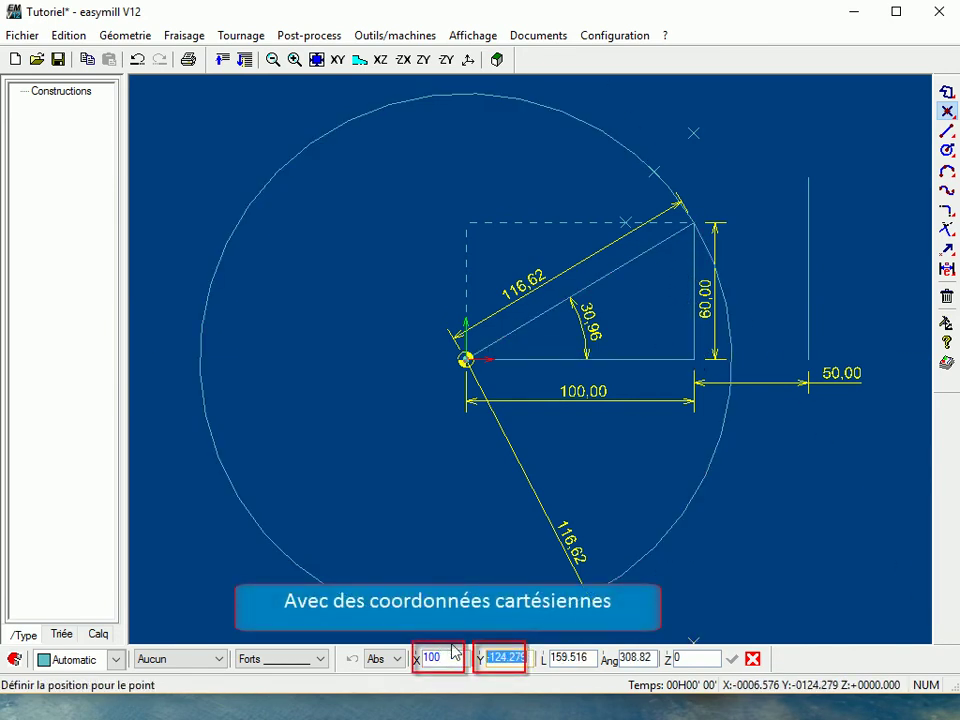
pyautogui.write('60')
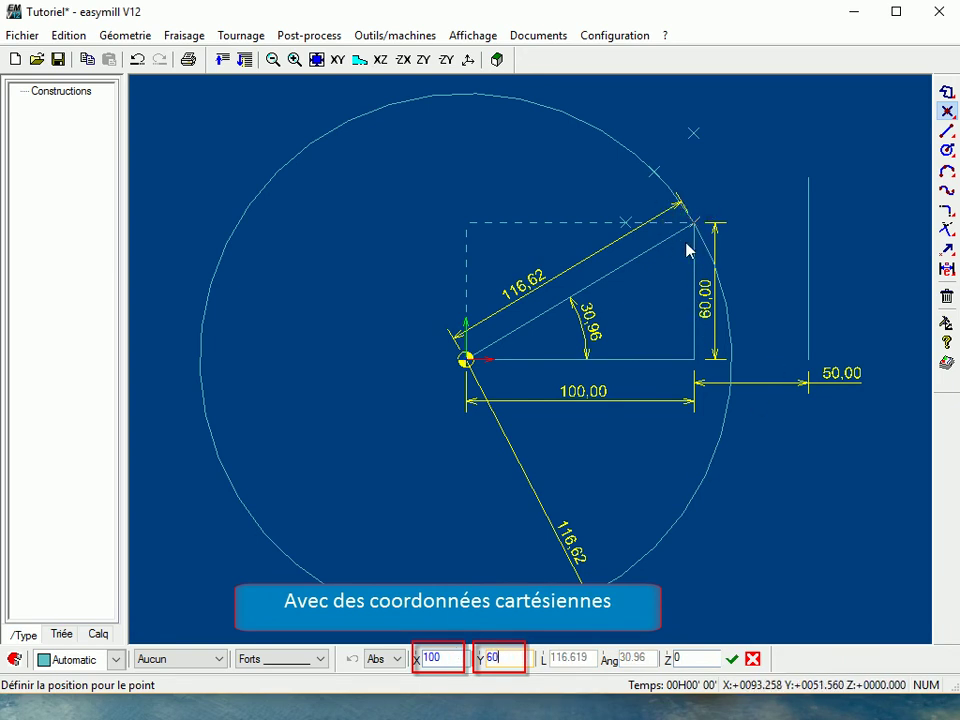
pyautogui.press('BackSpace')
pyautogui.press('BackSpace')
pyautogui.hotkey('shift', 'Tab')
pyautogui.press('BackSpace')
# Try polar values for the point with length 116.62 and angle 30.96, and clear the angle
pyautogui.press('Tab')
pyautogui.press('Tab')
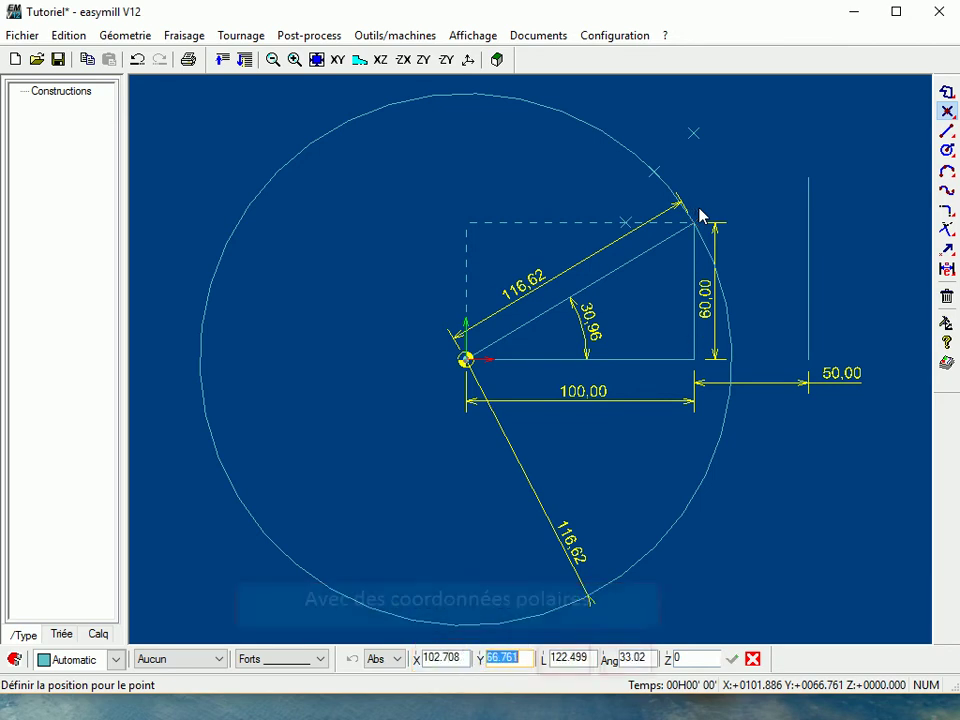
pyautogui.write('116.62')
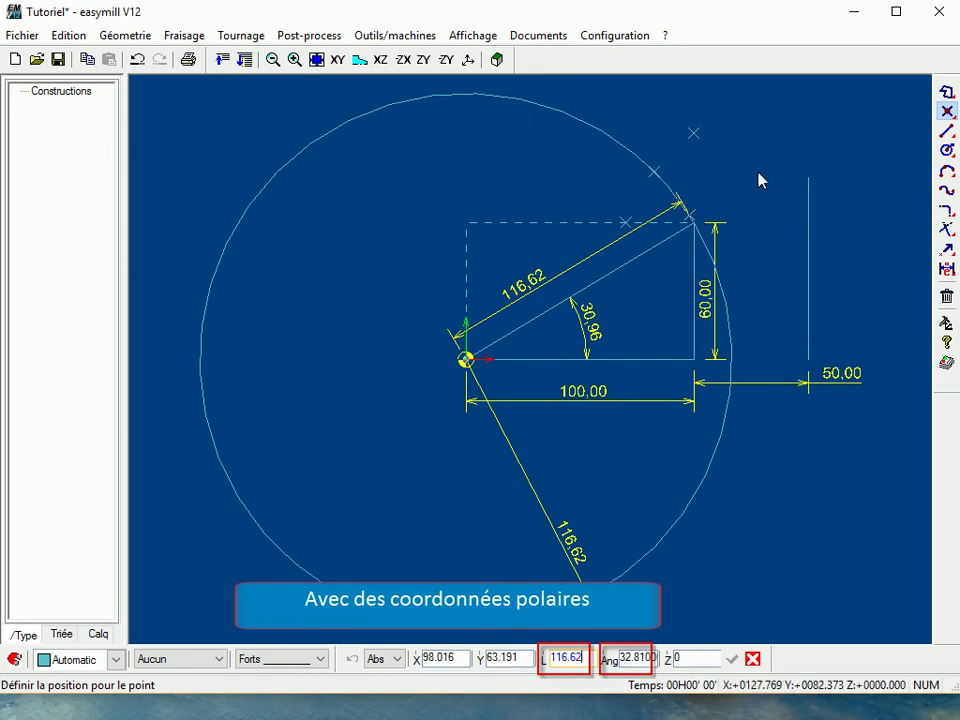
pyautogui.press('Tab')
pyautogui.write('30.9')
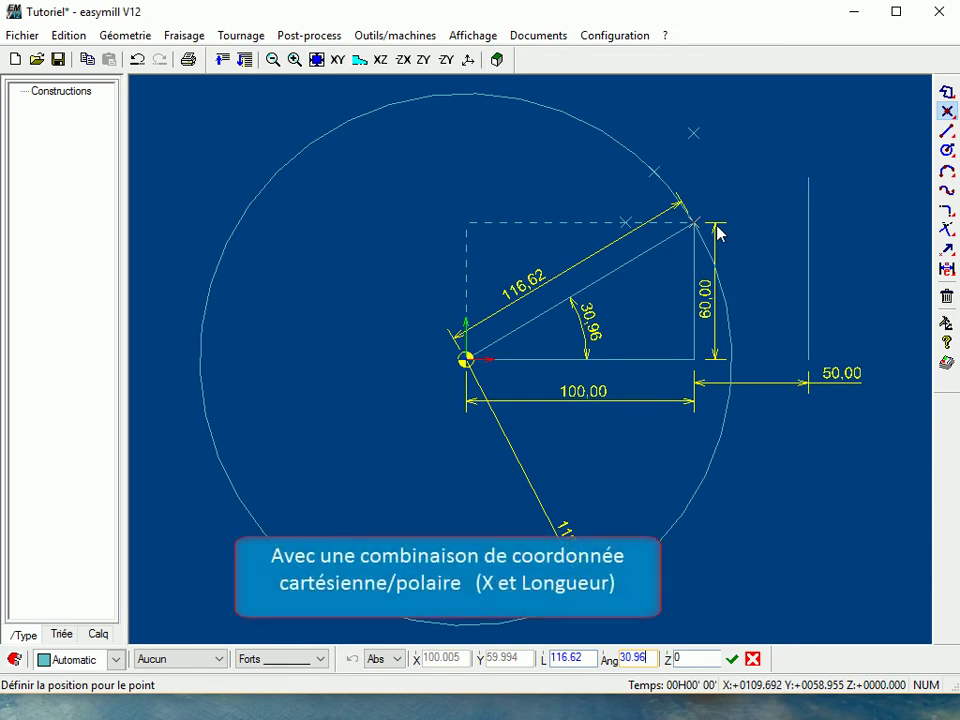
pyautogui.press('BackSpace')
pyautogui.press('BackSpace')
pyautogui.press('BackSpace')
pyautogui.press('BackSpace')
pyautogui.press('BackSpace')
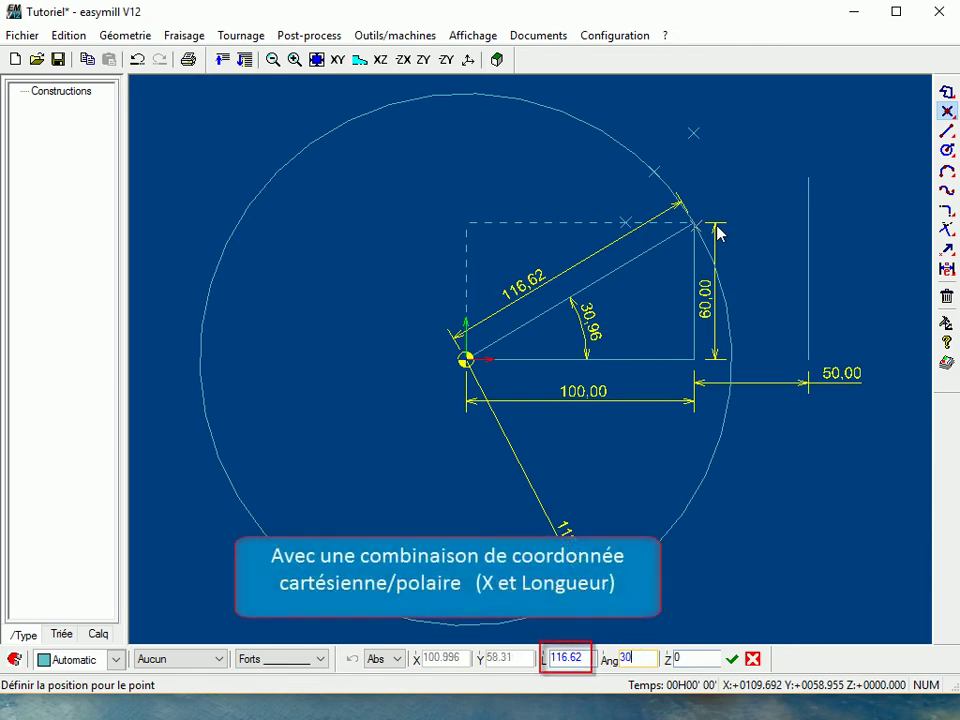
# Try X 100 in combination with length 116.62 for the point, and clear the X value
pyautogui.hotkey('shift', 'Tab')
pyautogui.hotkey('shift', 'Tab')
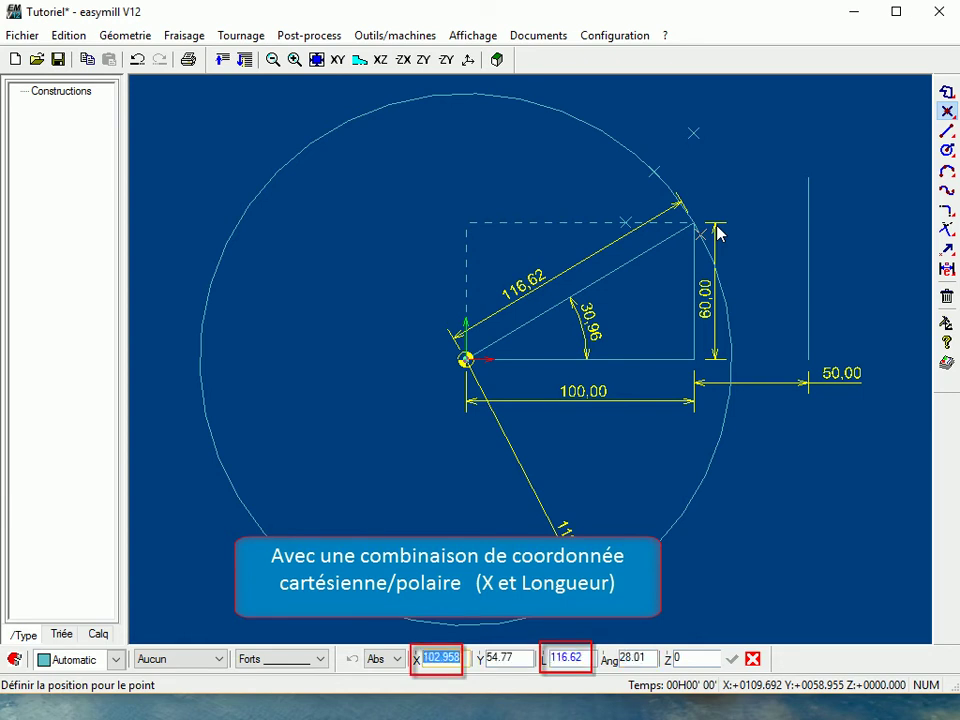
pyautogui.write('100')
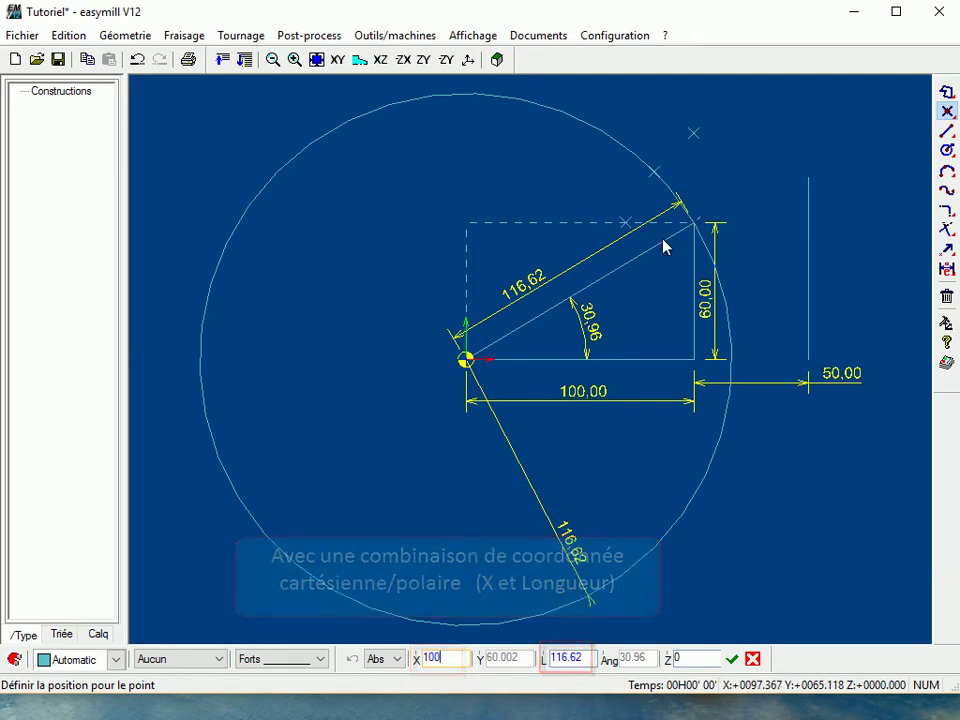
pyautogui.press('BackSpace')
pyautogui.press('BackSpace')
pyautogui.press('BackSpace')
# Try Y 60 combined with length 116.62, and replace the length with an angle of 30.96
pyautogui.press('Tab')
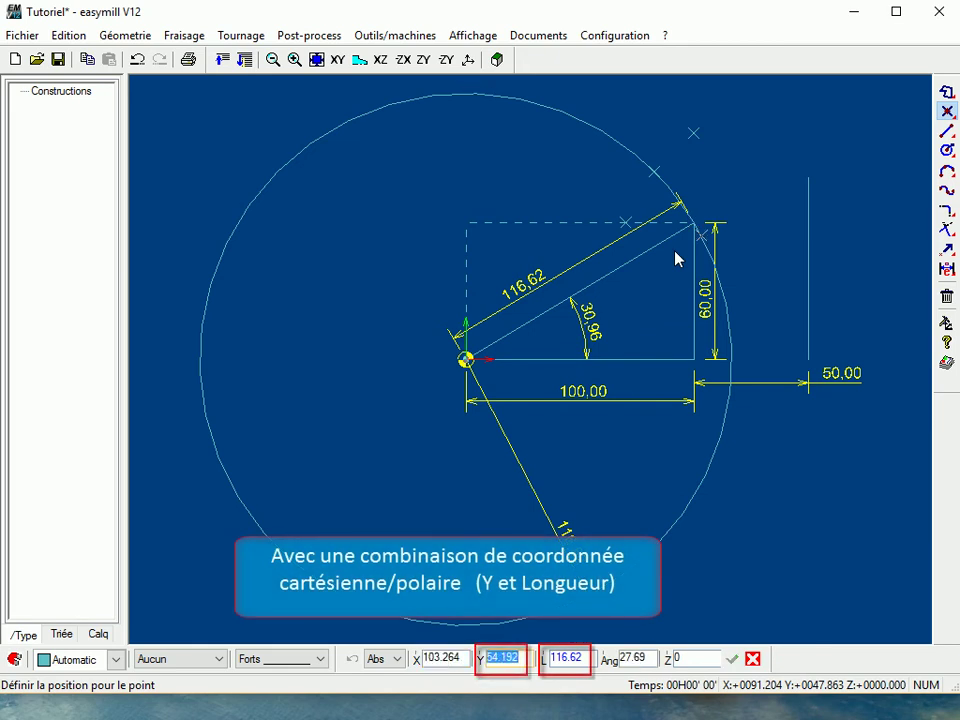
pyautogui.write('60')
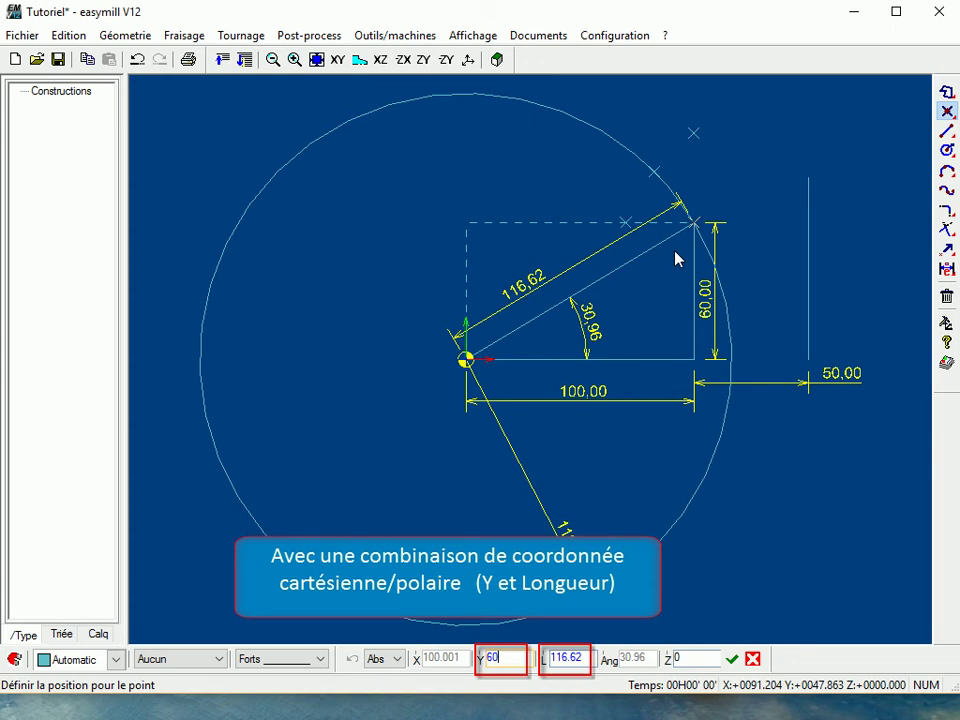
pyautogui.press('BackSpace')
pyautogui.press('Tab')
pyautogui.write('30.9')
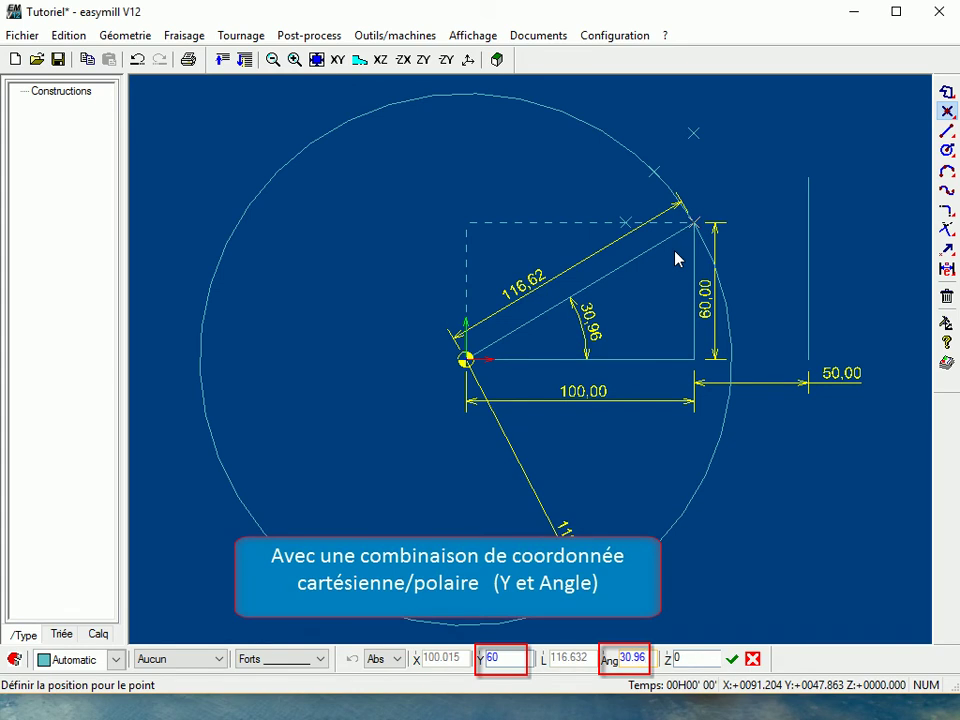
# Try X 100 in place of the Y value while keeping the angle at 30.96
pyautogui.press('Return')
pyautogui.hotkey('shift', 'Tab')
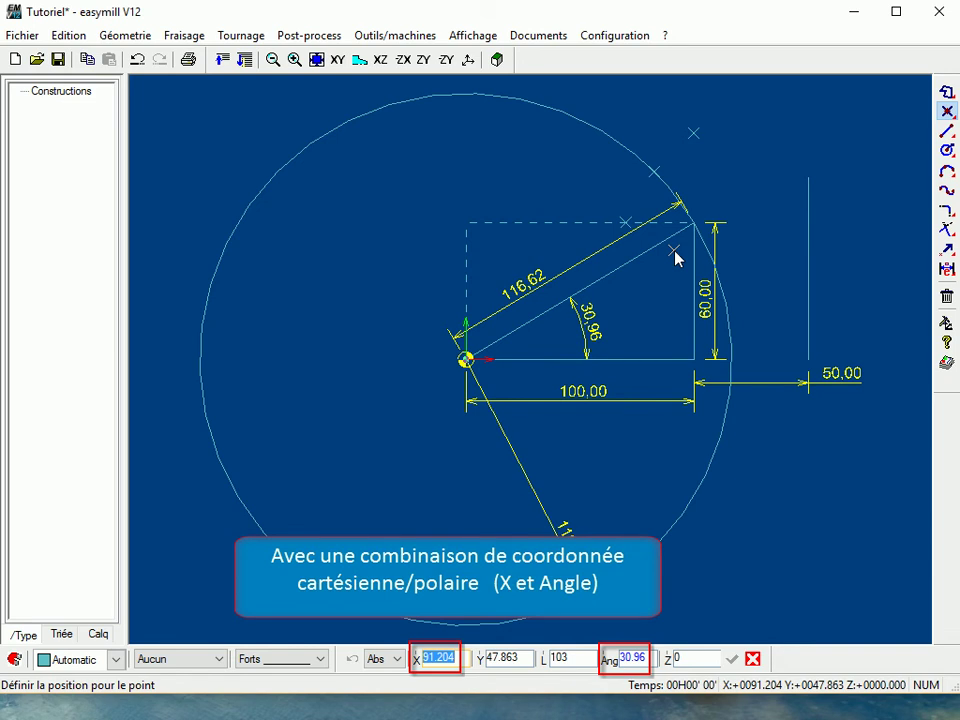
pyautogui.write('100')
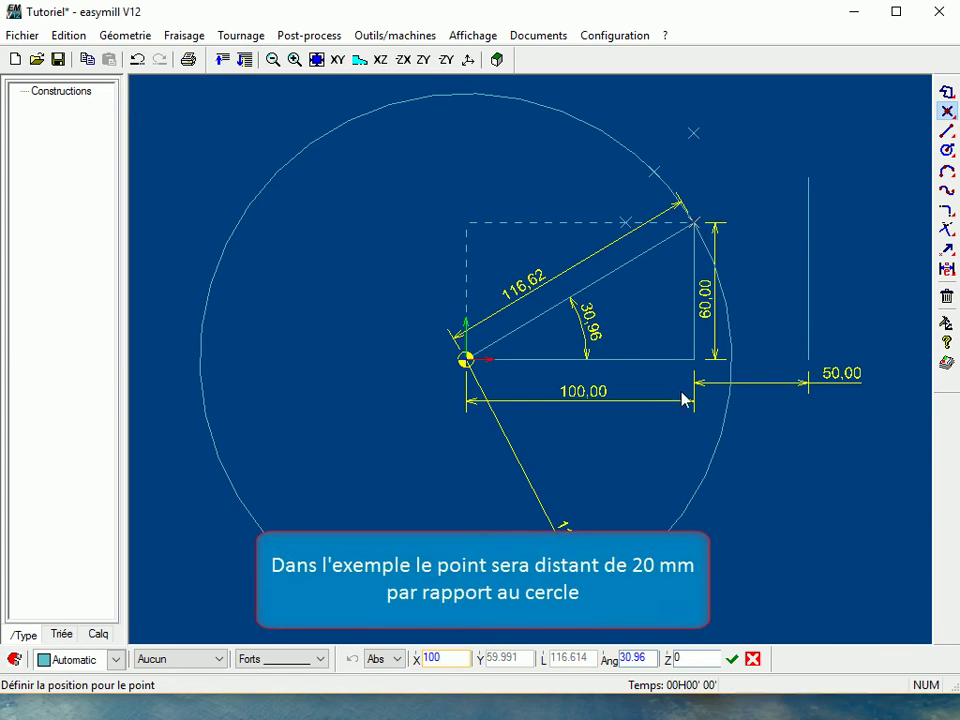
# Set the point's Z to 20 mm, inspect its offset from the circle in a rotated view, and cancel the point
pyautogui.click(680, 658)
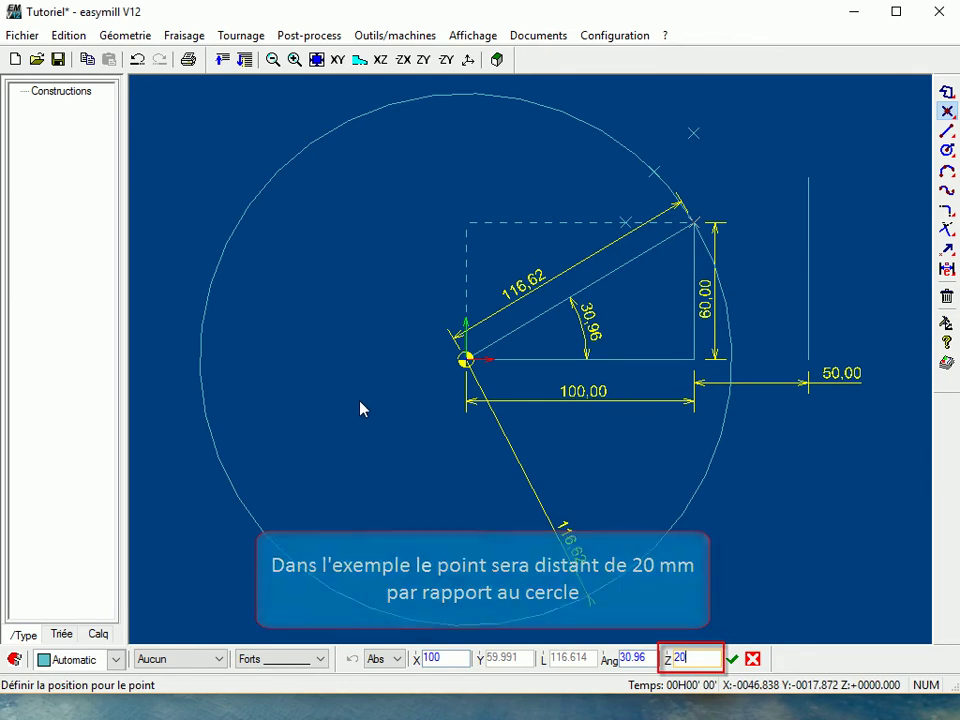
pyautogui.moveTo(327, 380); pyautogui.dragTo(728, 380, button='middle')
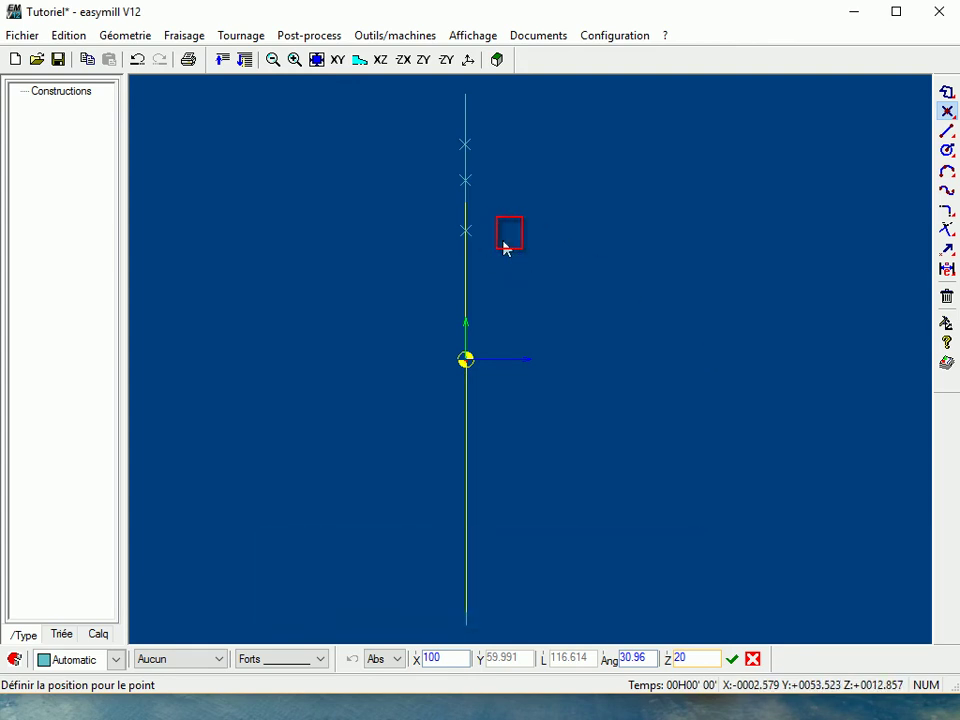
pyautogui.moveTo(646, 307); pyautogui.dragTo(446, 286, button='middle')
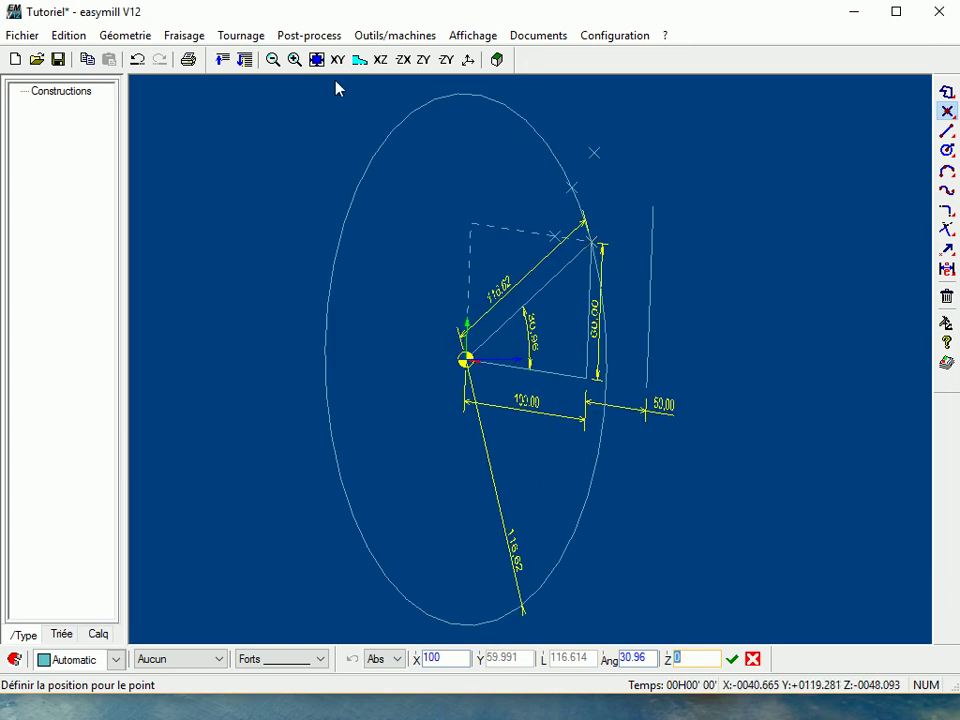
pyautogui.click(337, 60)
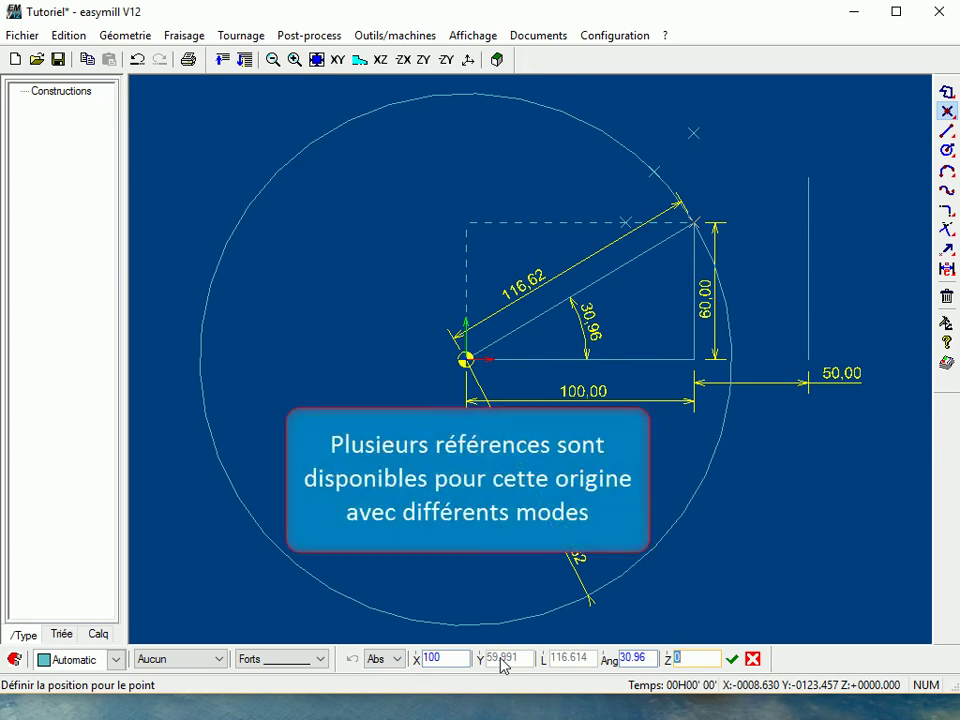
pyautogui.press('Escape')
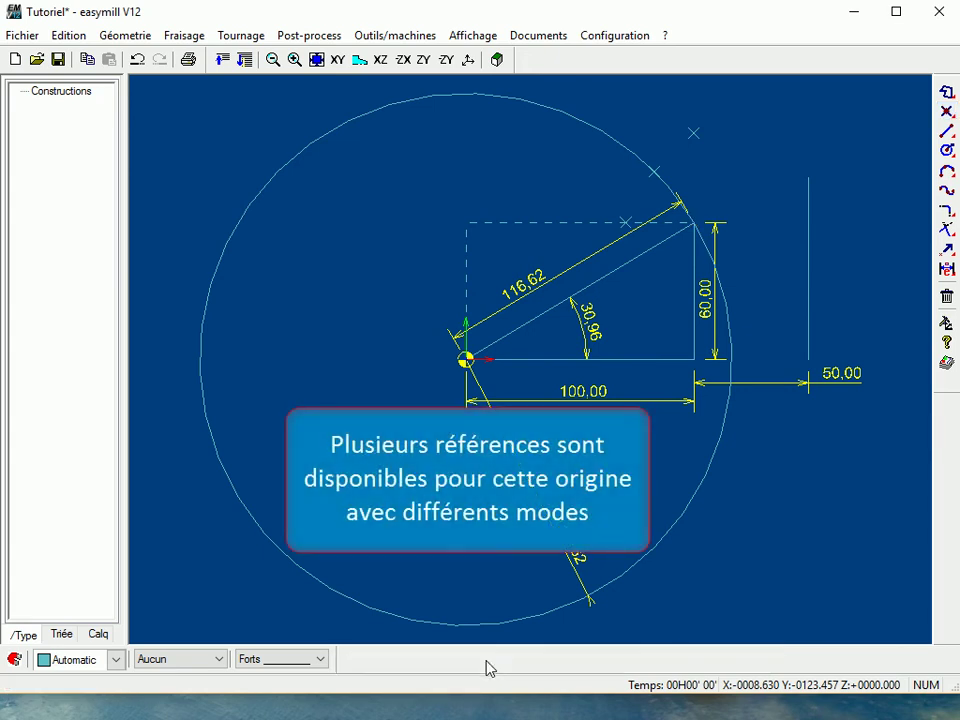
# Place a new point in absolute mode at X 50 and Y 50, and enter the same coordinates for the next point
pyautogui.click(947, 111)
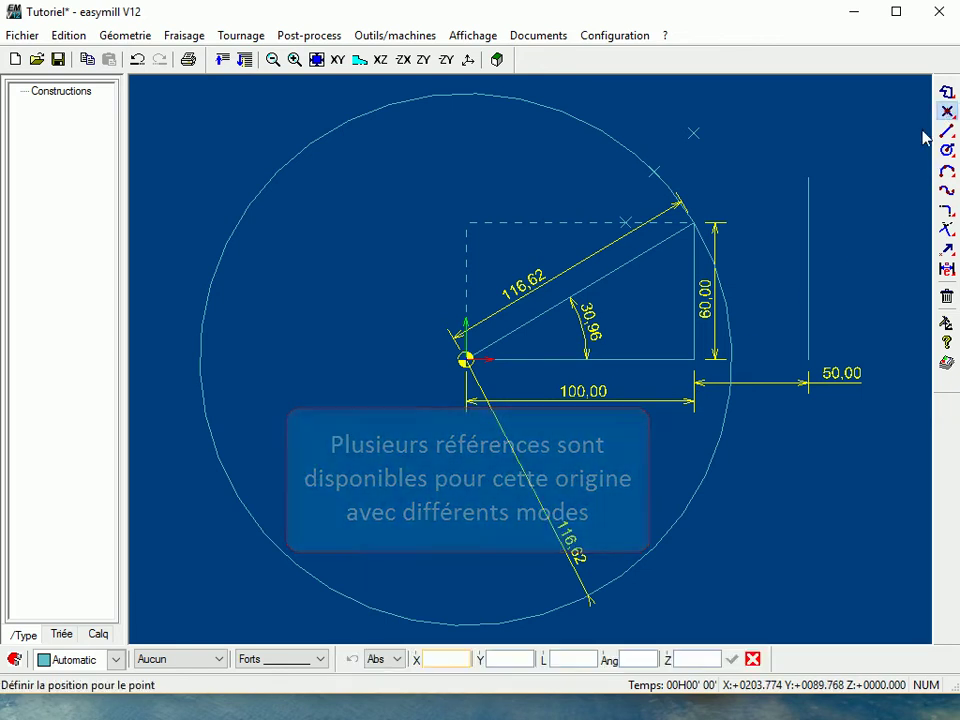
pyautogui.click(386, 659)
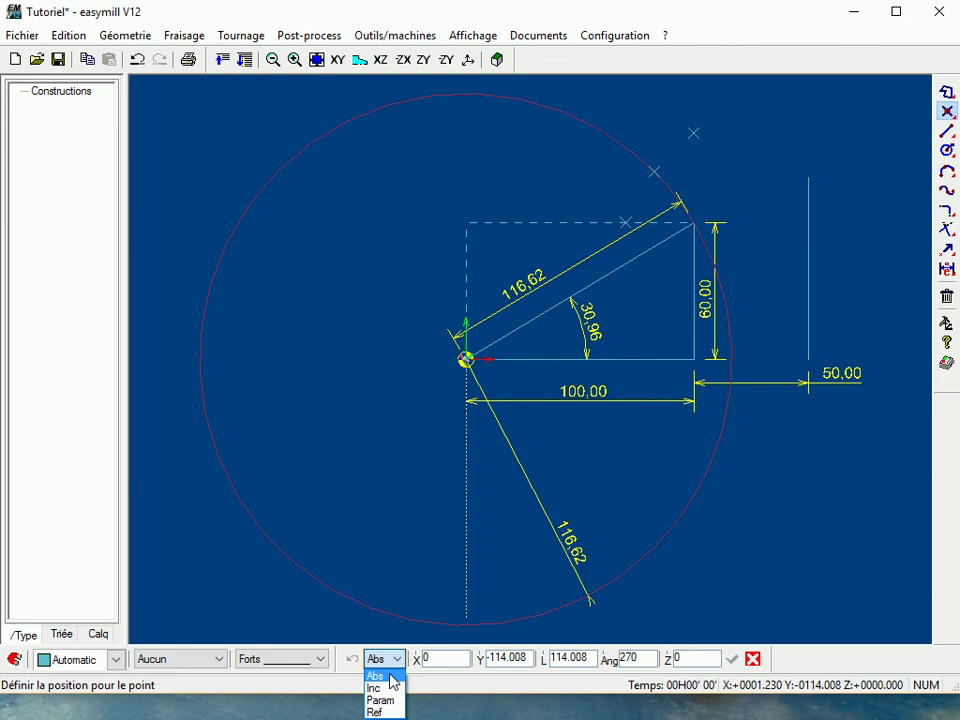
pyautogui.click(390, 677)
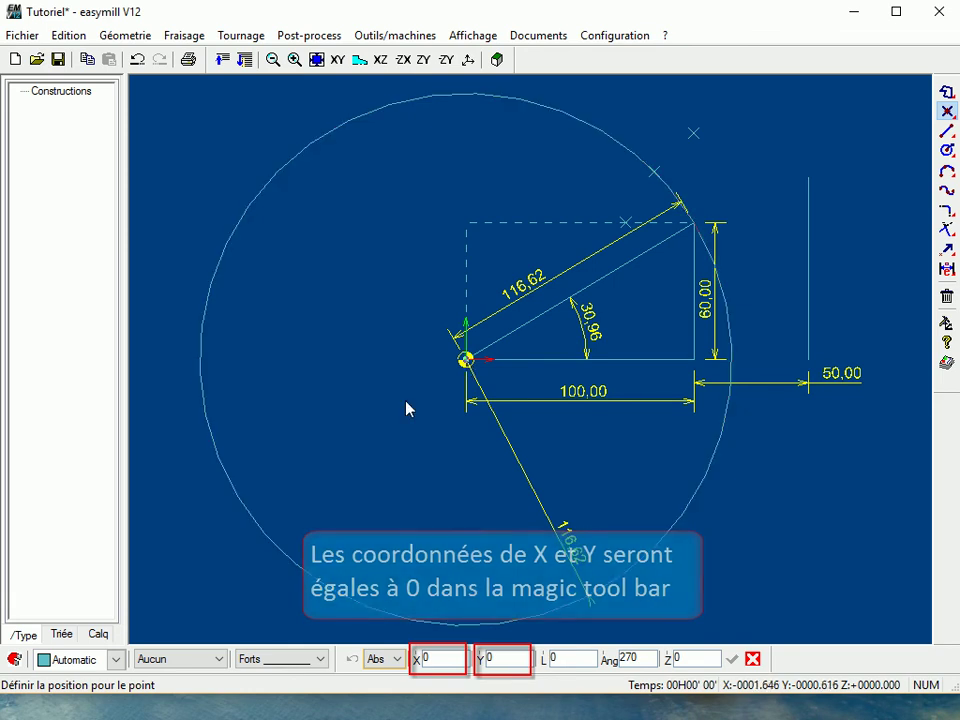
pyautogui.press('Tab')
pyautogui.write('50')
pyautogui.press('Tab')
pyautogui.write('50')
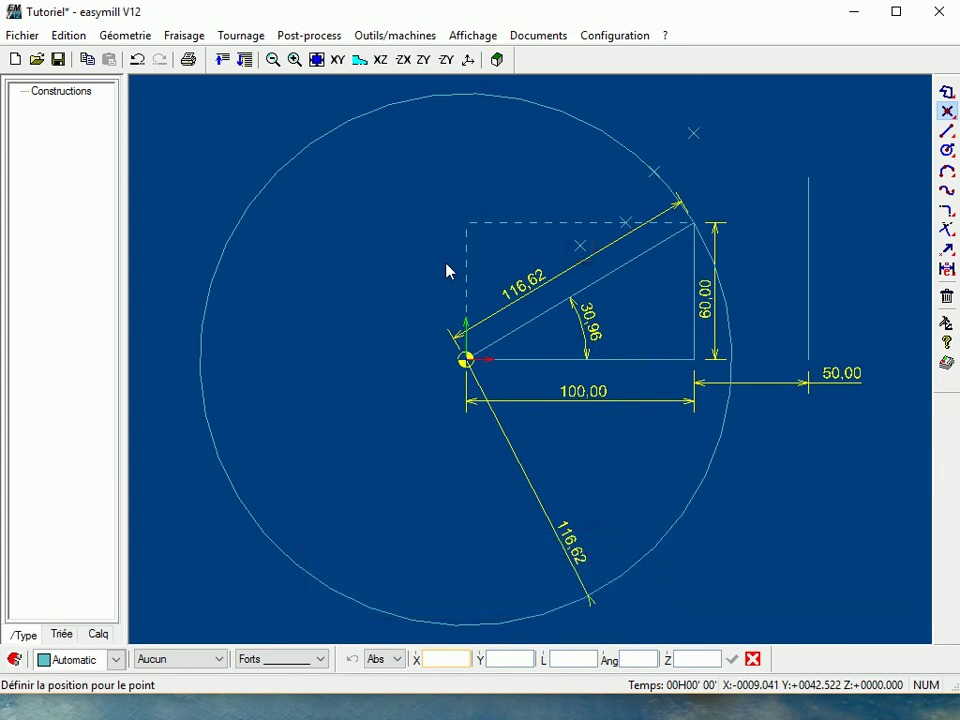
pyautogui.write('50')
pyautogui.press('Tab')
pyautogui.write('50')
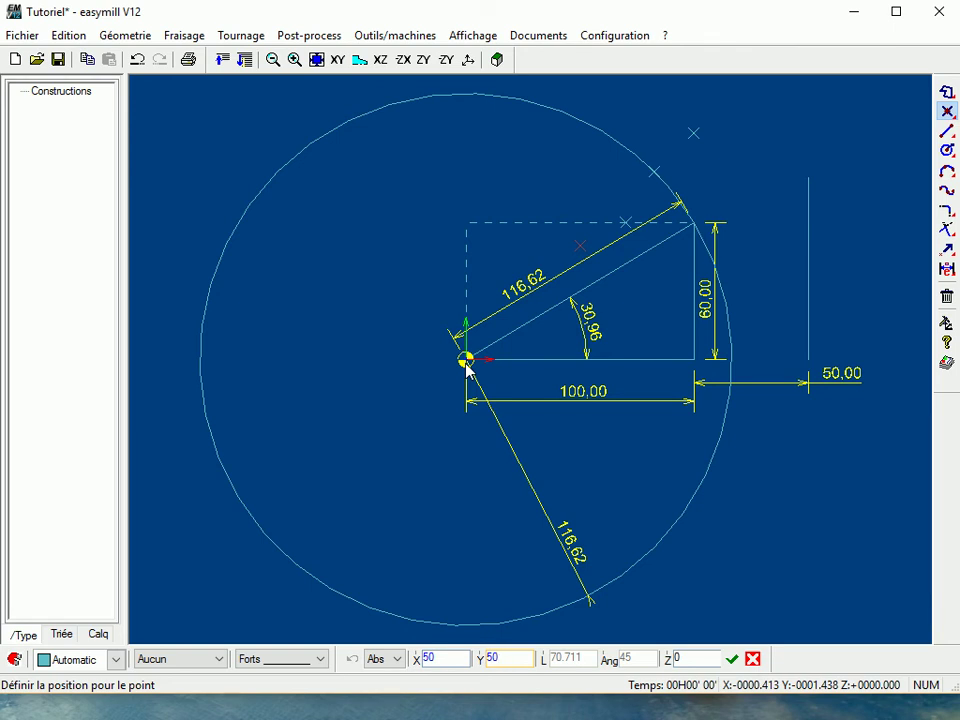
# Switch to incremental mode and place a point at X 50 and Y 50 from the last placed point
pyautogui.click(390, 662)
pyautogui.click(399, 688)
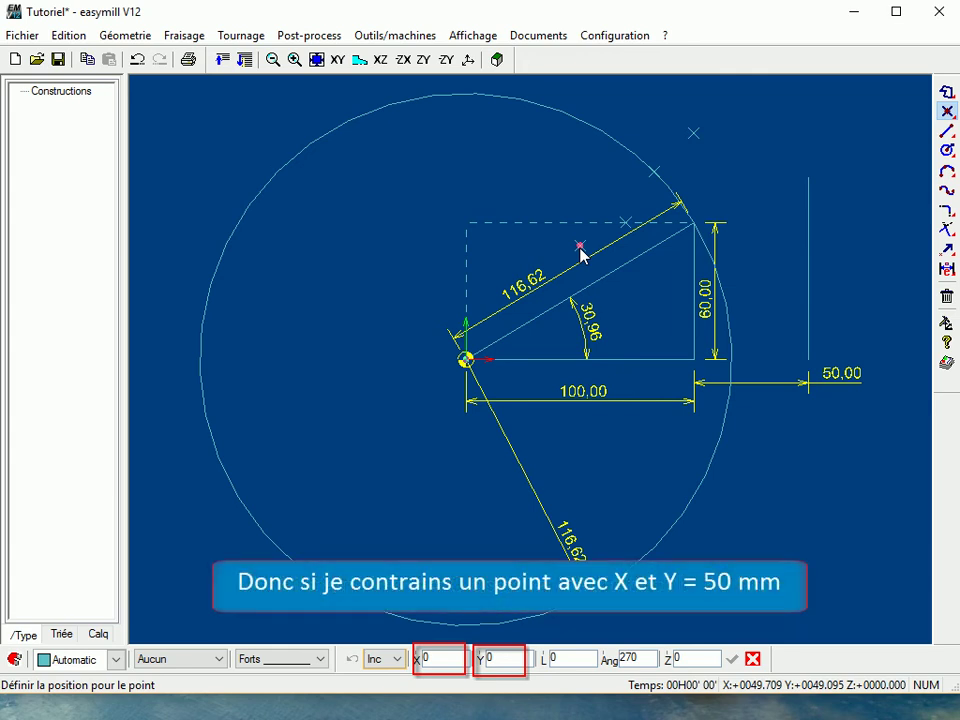
pyautogui.press('Tab')
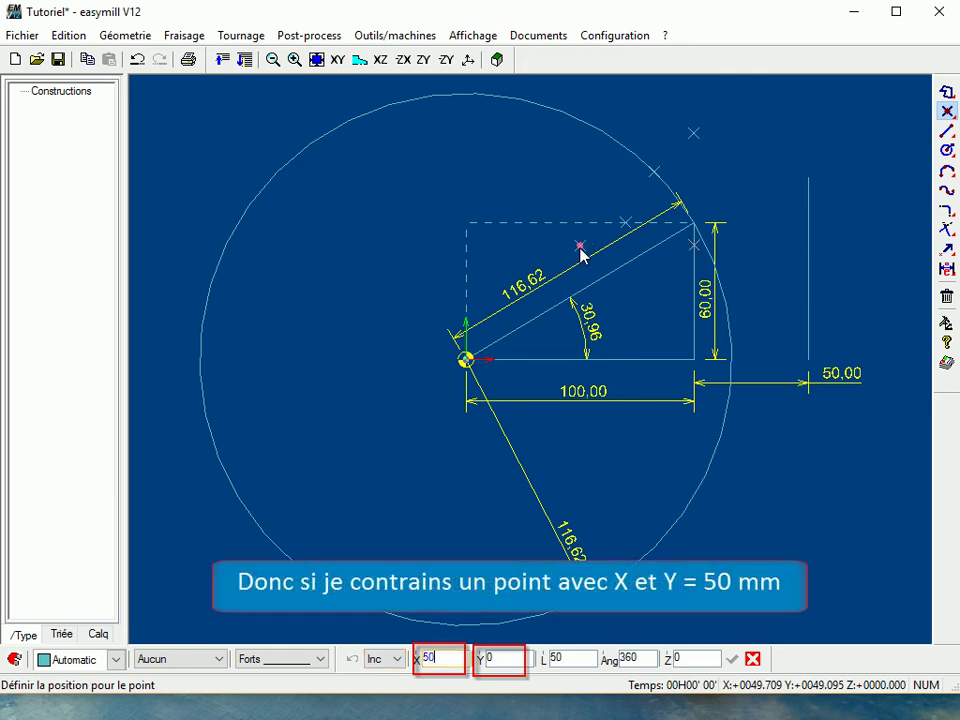
pyautogui.press('Tab')
pyautogui.write('50')
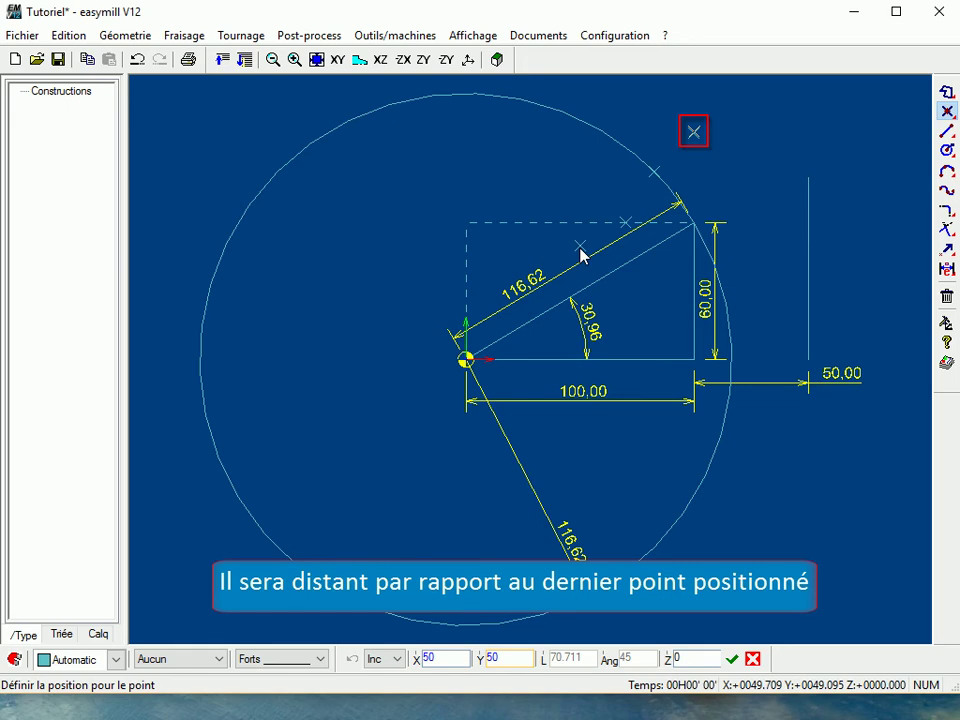
pyautogui.press('Return')
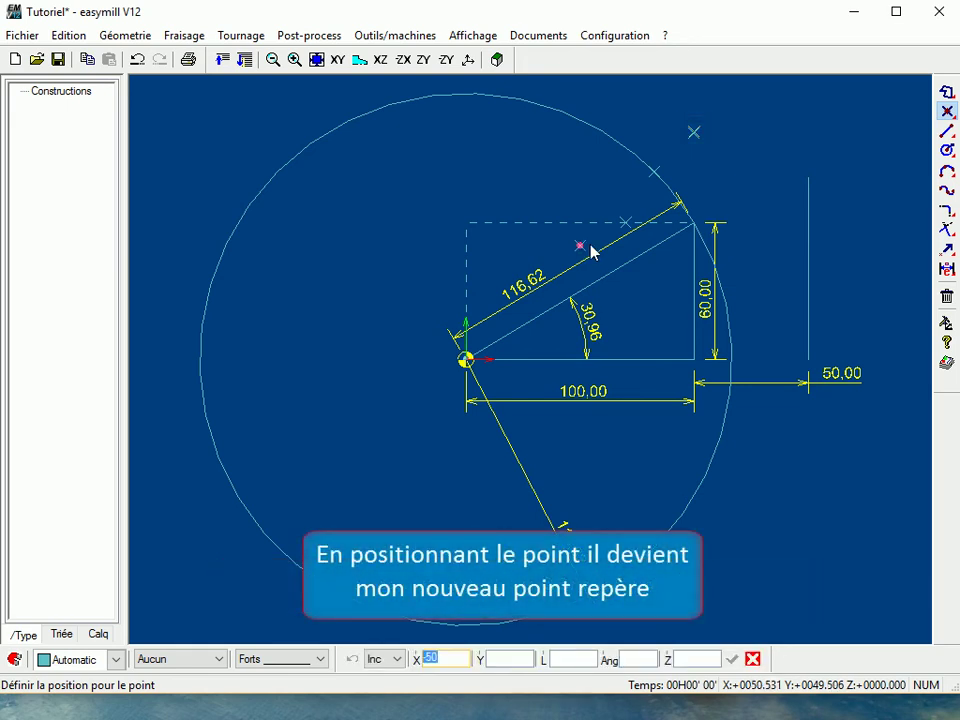
# Place a further incremental point at X 50 and Y 50 beyond the newest point
pyautogui.scroll(-1, 690, 166)
pyautogui.moveTo(721, 151); pyautogui.dragTo(660, 216, button='middle')
pyautogui.write('50')
pyautogui.press('Tab')
pyautogui.write('50')
pyautogui.moveTo(661, 216); pyautogui.dragTo(645, 220, button='middle')
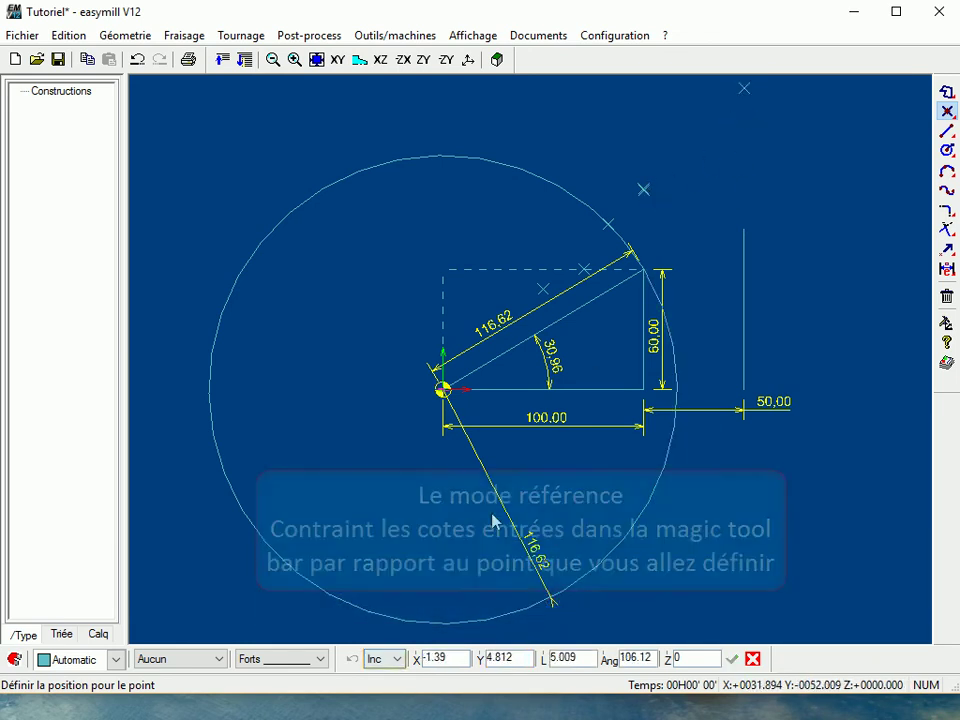
# Switch the coordinates to reference mode and choose the point at absolute X 50, Y 50 as the reference
pyautogui.click(384, 659)
pyautogui.click(377, 711)
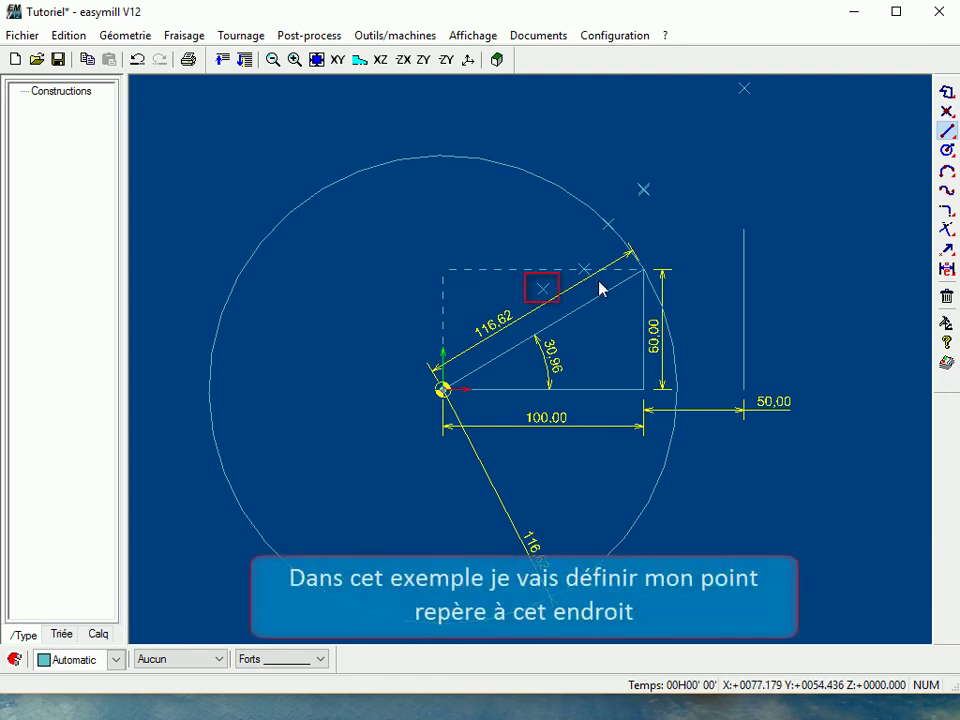
pyautogui.doubleClick(544, 290)
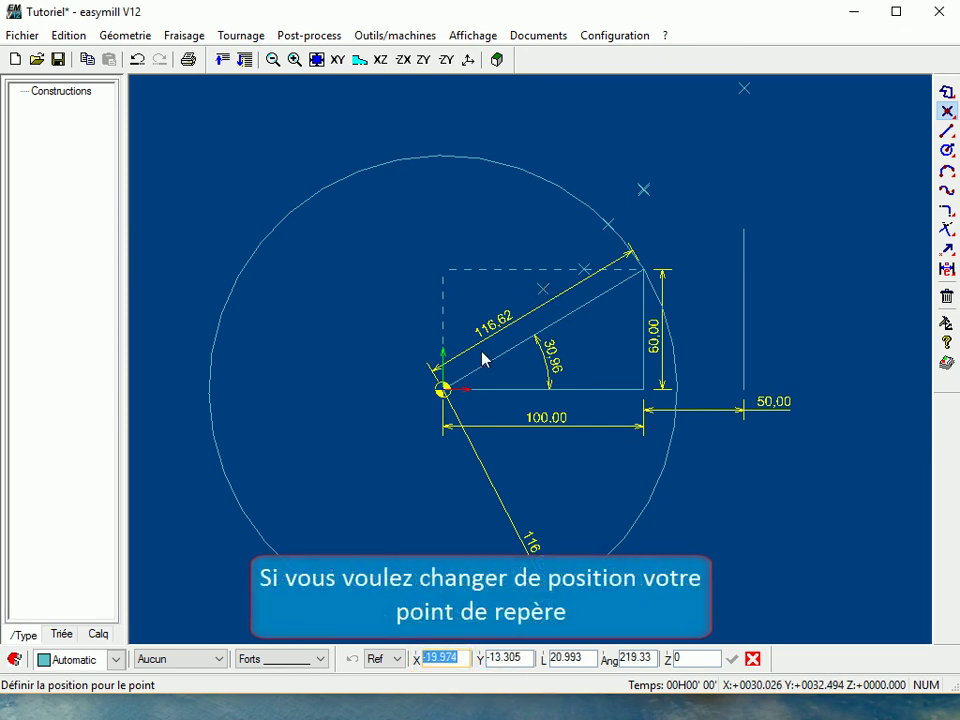
# Redefine the coordinate reference at the outer end of the horizontal 100 mm segment
pyautogui.click(385, 659)
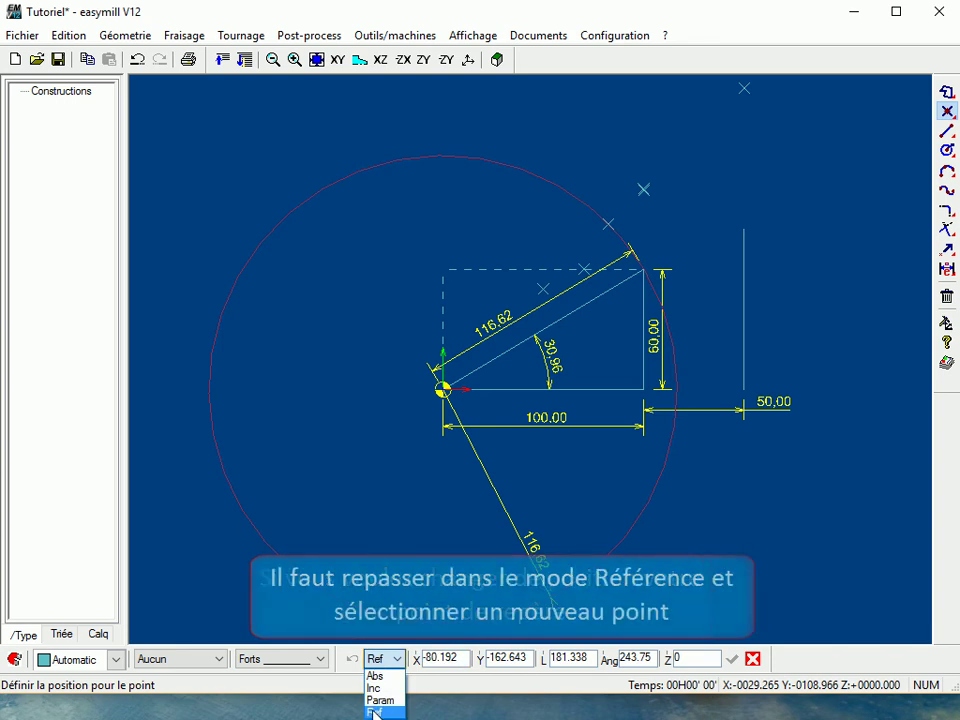
pyautogui.click(376, 712)
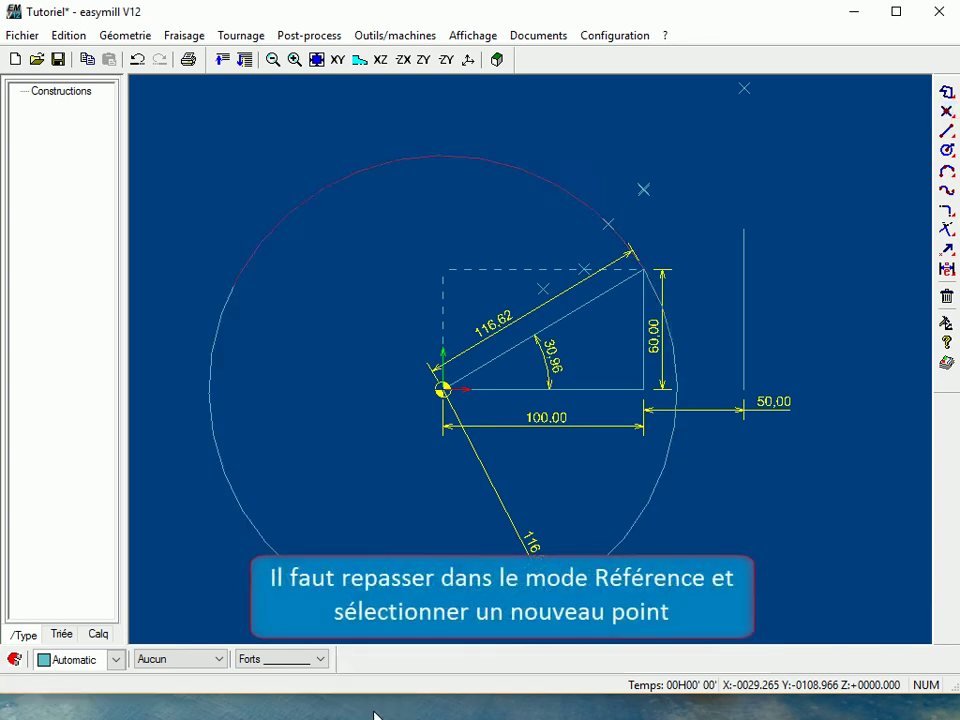
pyautogui.click(643, 391)
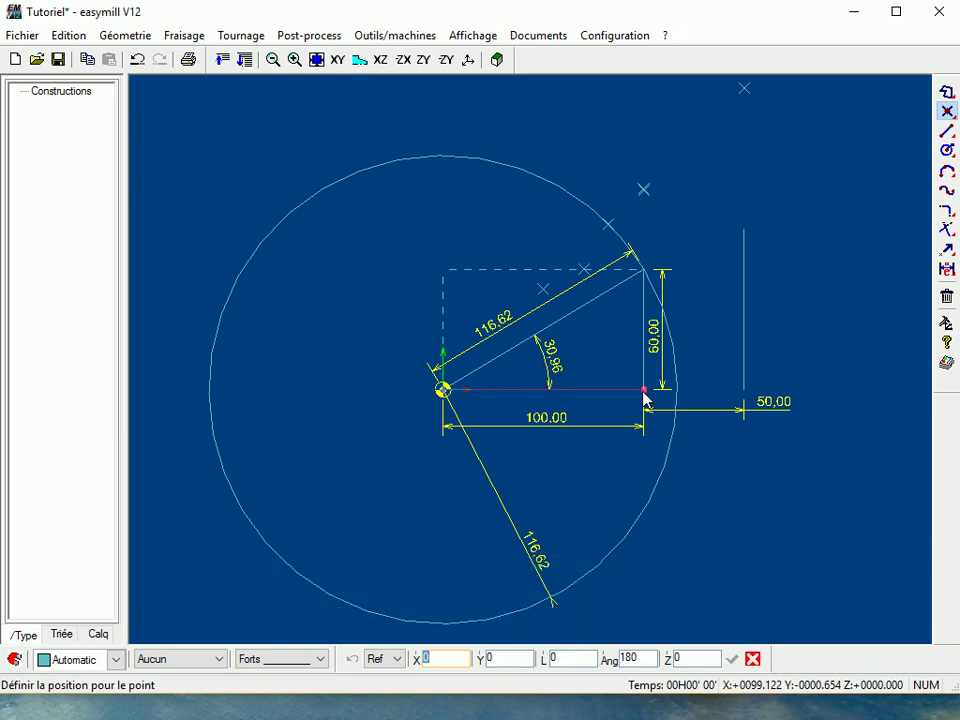
# Place a point at X 50 and Y 50 from the chosen reference point
pyautogui.write('50')
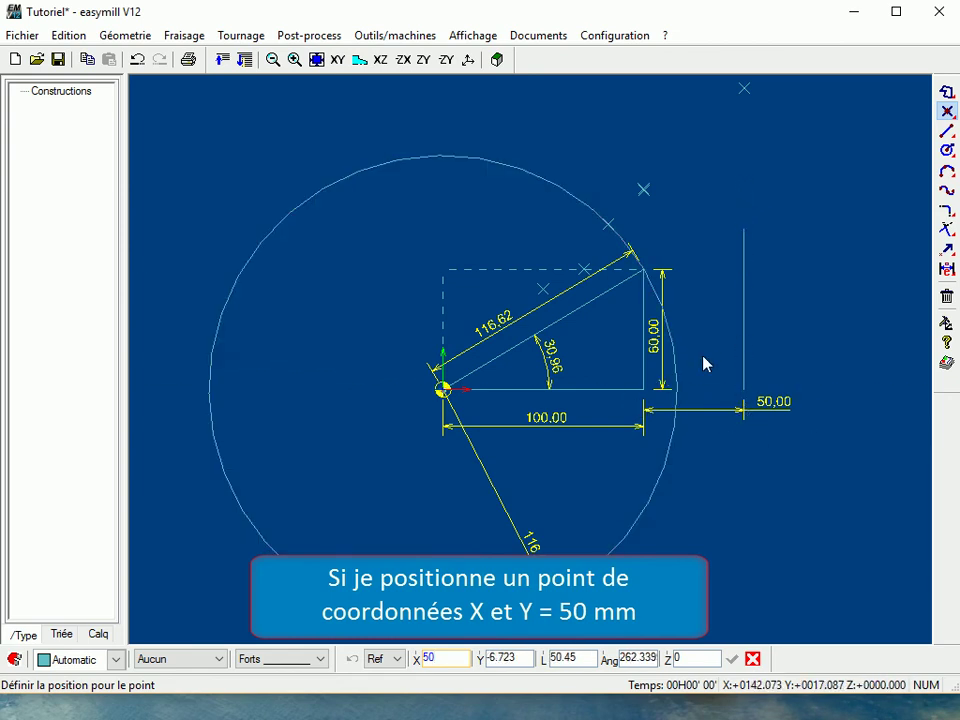
pyautogui.press('Tab')
pyautogui.write('50')
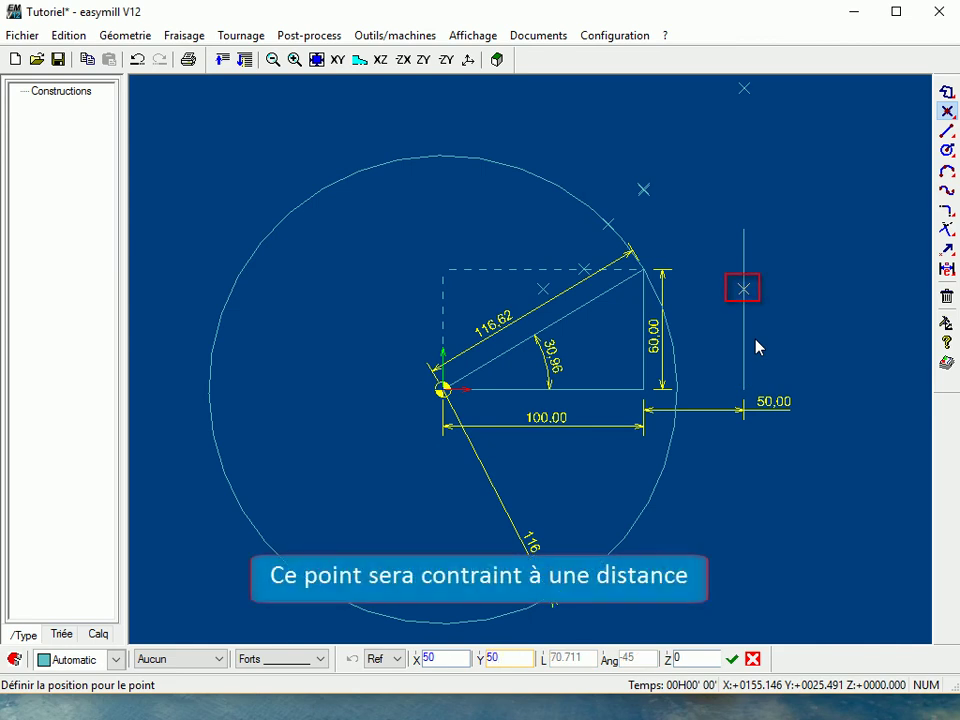
pyautogui.press('Return')
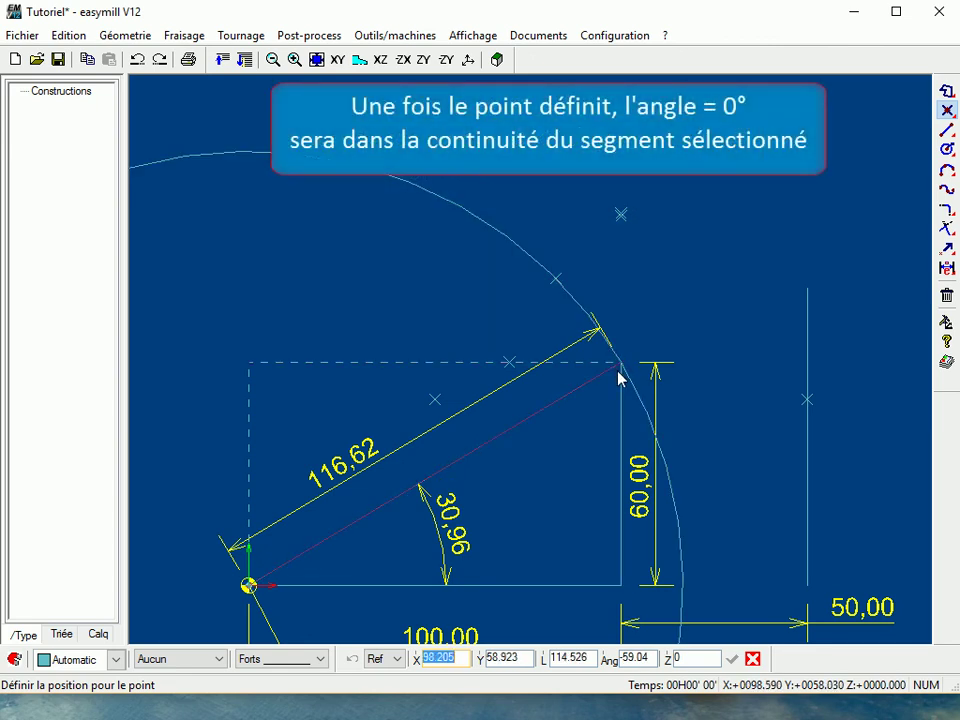
pyautogui.scroll(-1, 617, 377)
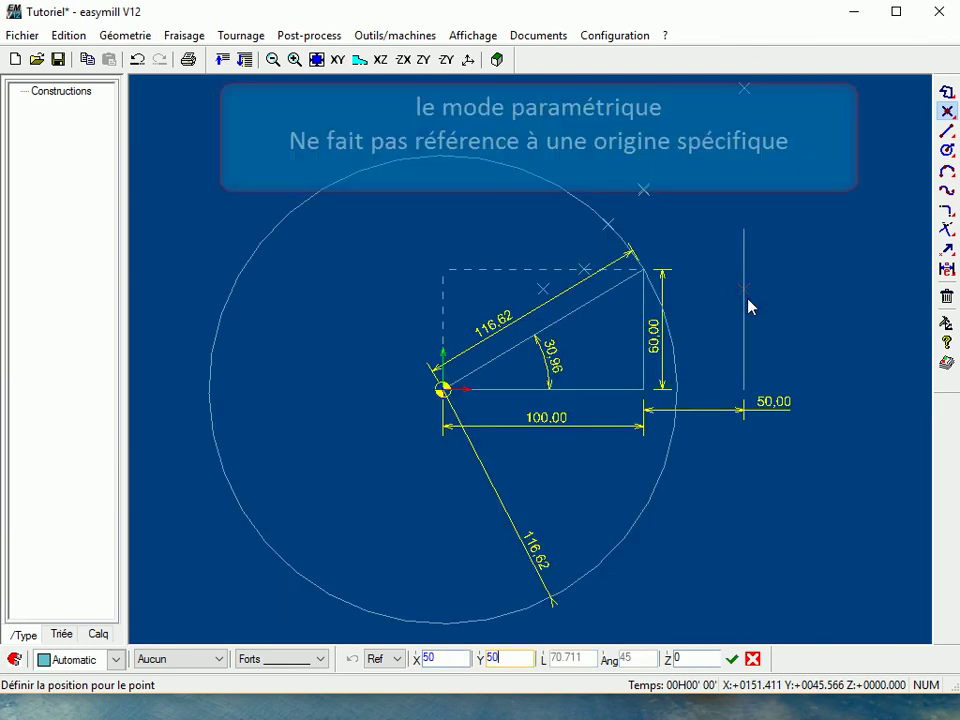
# Confirm the point at X 50, Y 50 and start another in parametric coordinate mode with the Paramètre option
pyautogui.press('Return')
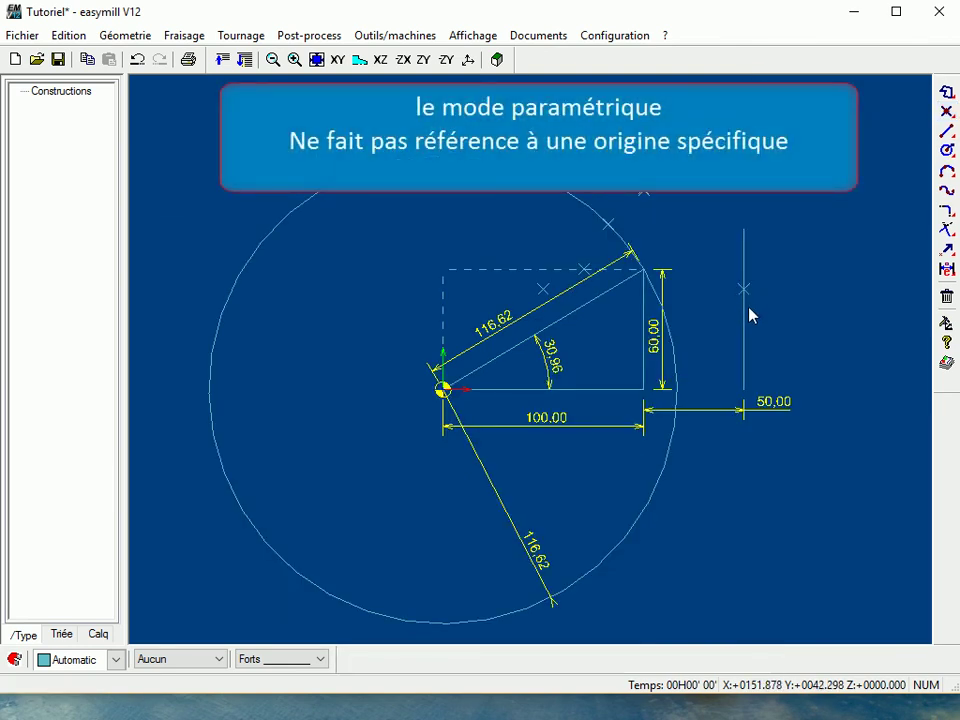
pyautogui.click(947, 111)
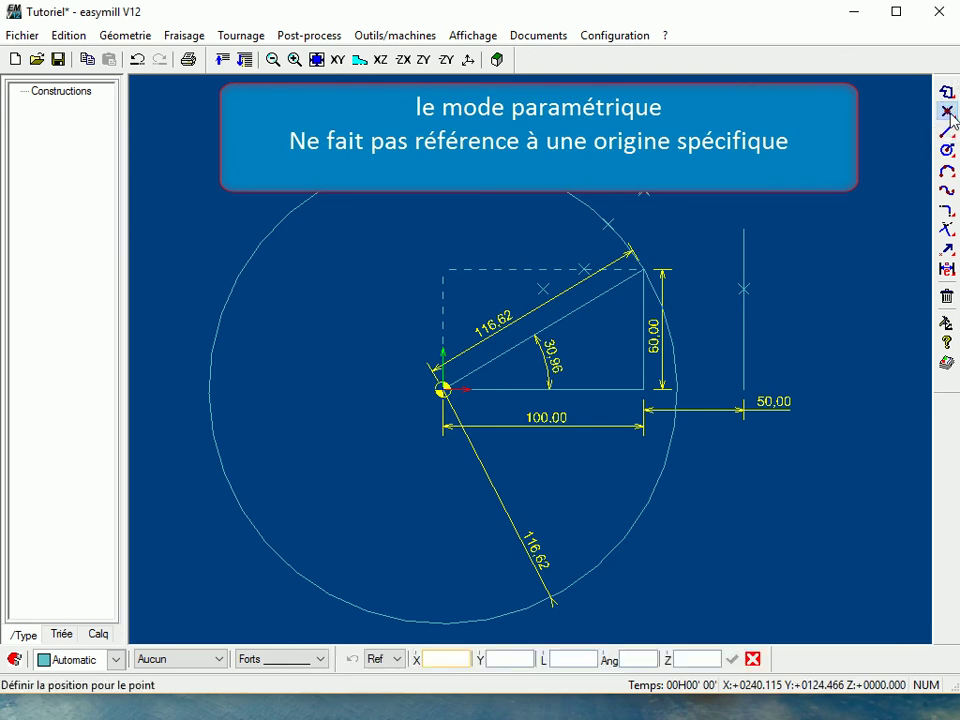
pyautogui.click(386, 659)
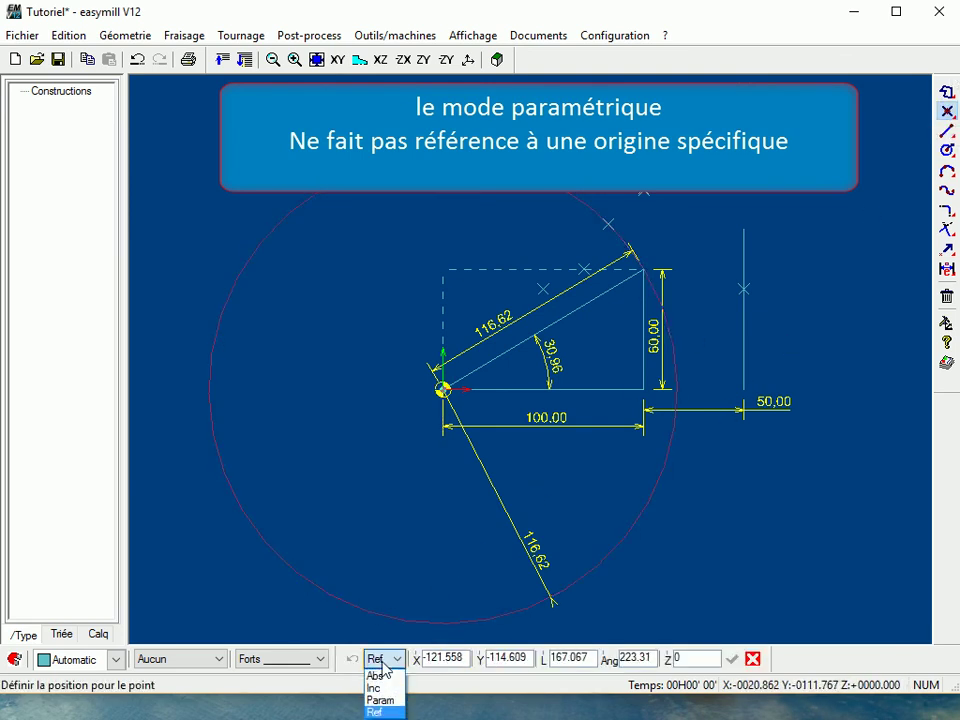
pyautogui.click(386, 700)
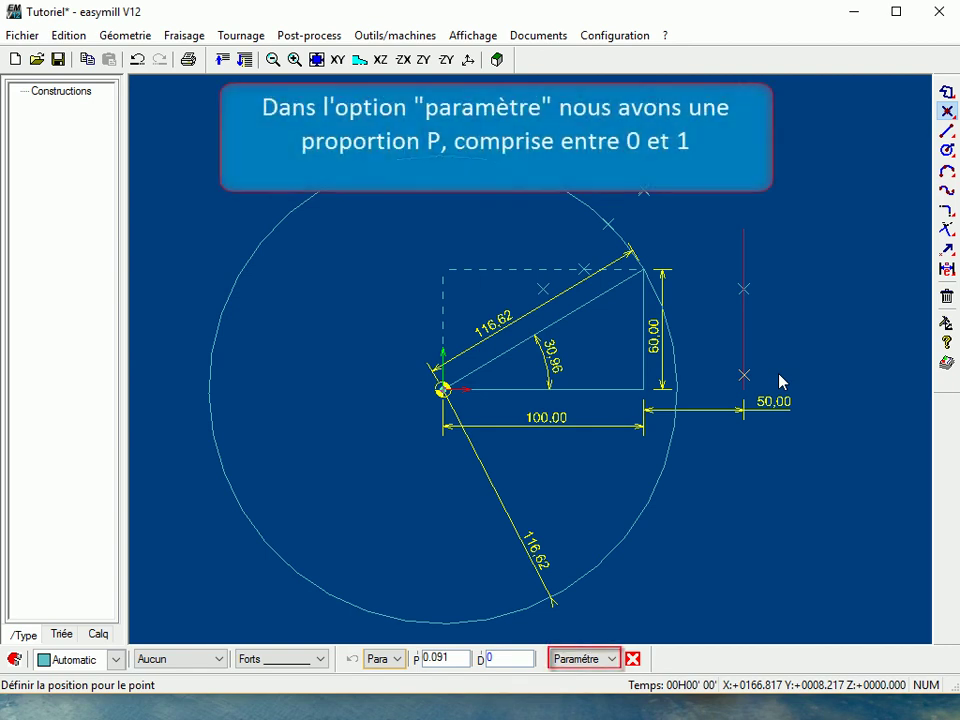
pyautogui.click(590, 660)
pyautogui.click(587, 677)
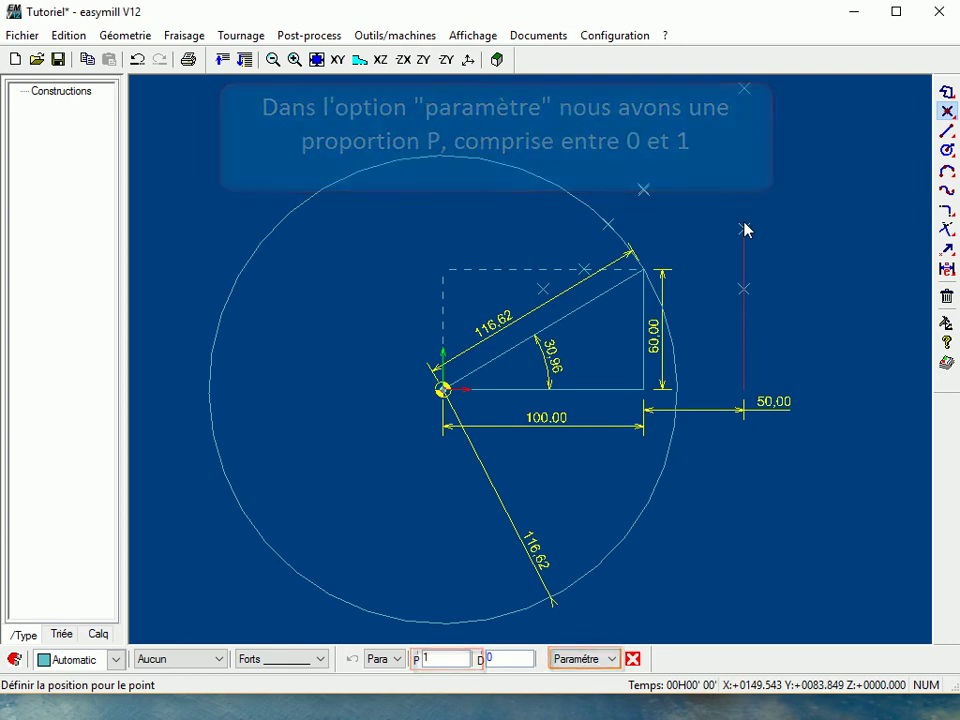
# Preview the point at an element's start, end and middle by setting the parameter P to 0, 1 and 0.5
pyautogui.moveTo(435, 659); pyautogui.dragTo(405, 656)
pyautogui.write('0')
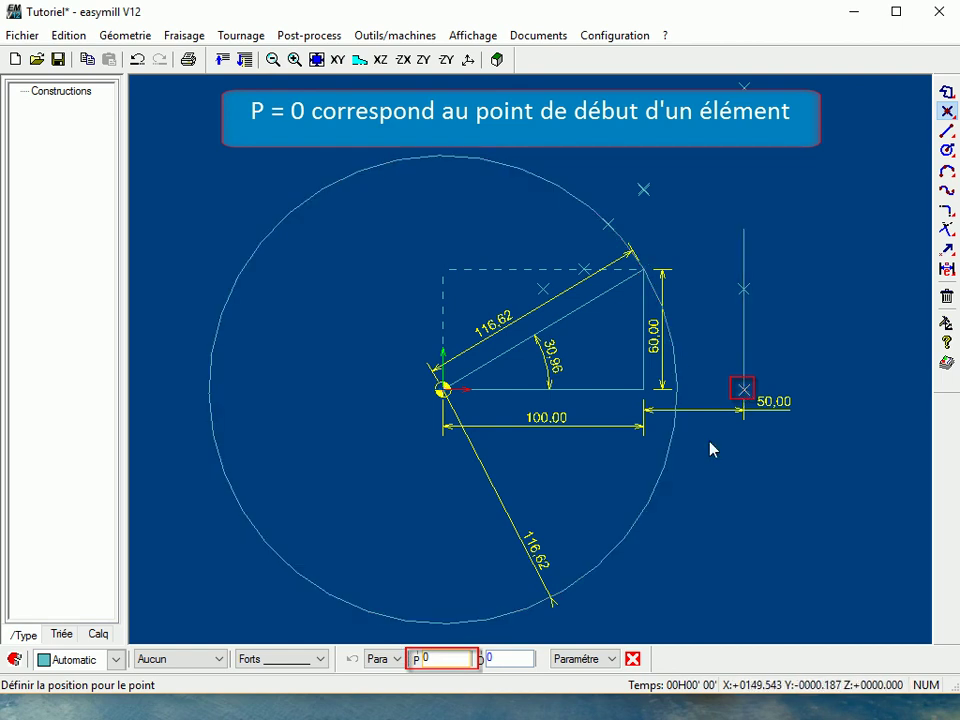
pyautogui.press('BackSpace')
pyautogui.write('1')
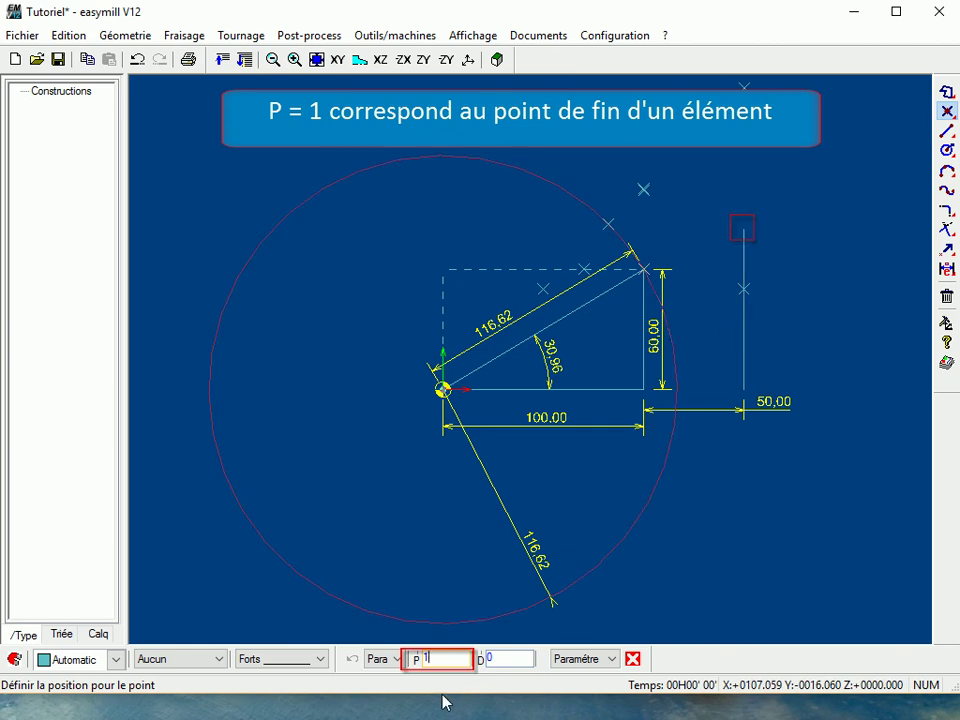
pyautogui.press('BackSpace')
pyautogui.write('0')
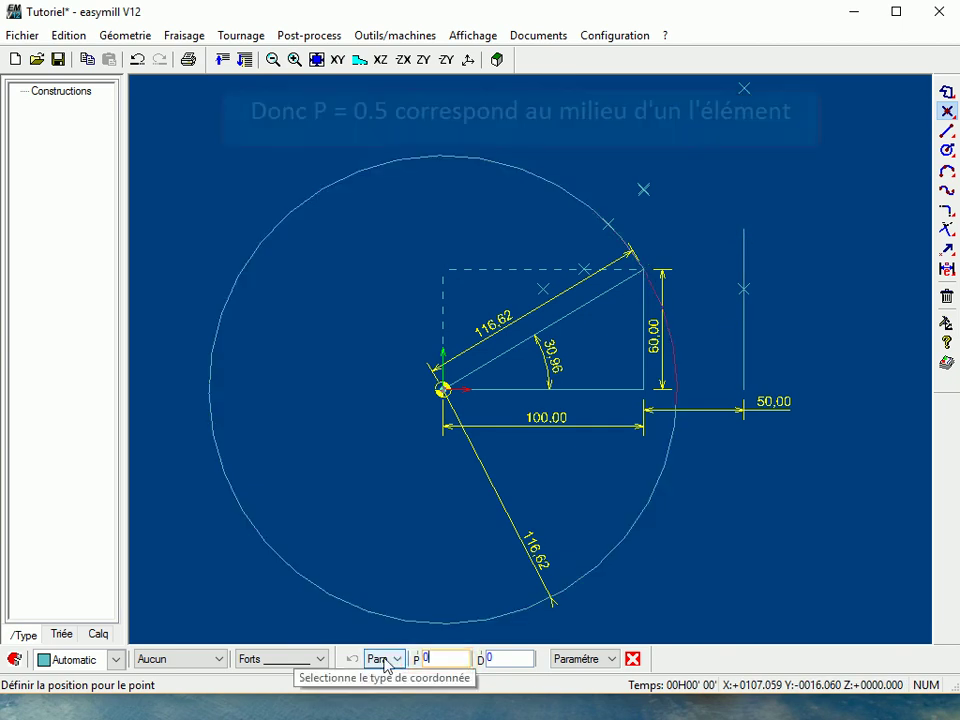
pyautogui.write('.5')
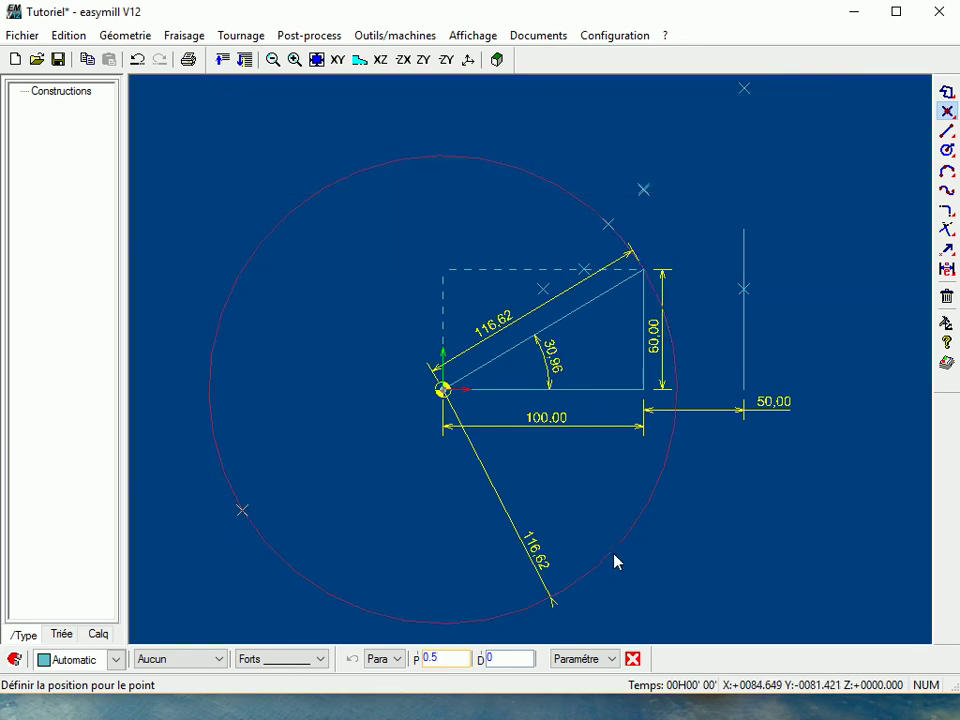
# Switch the parametric option to Longueur and preview a point on the vertical segment at length L and at L+50
pyautogui.click(588, 659)
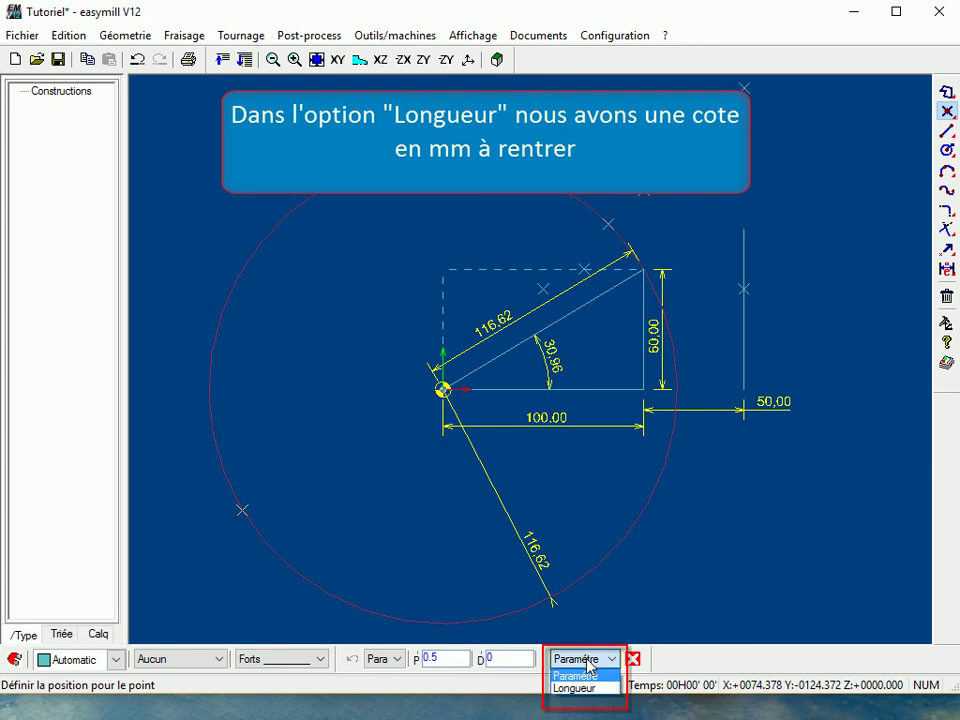
pyautogui.click(588, 689)
pyautogui.click(460, 660)
pyautogui.moveTo(460, 660); pyautogui.dragTo(413, 665)
pyautogui.write('183.185')
pyautogui.press('Return')
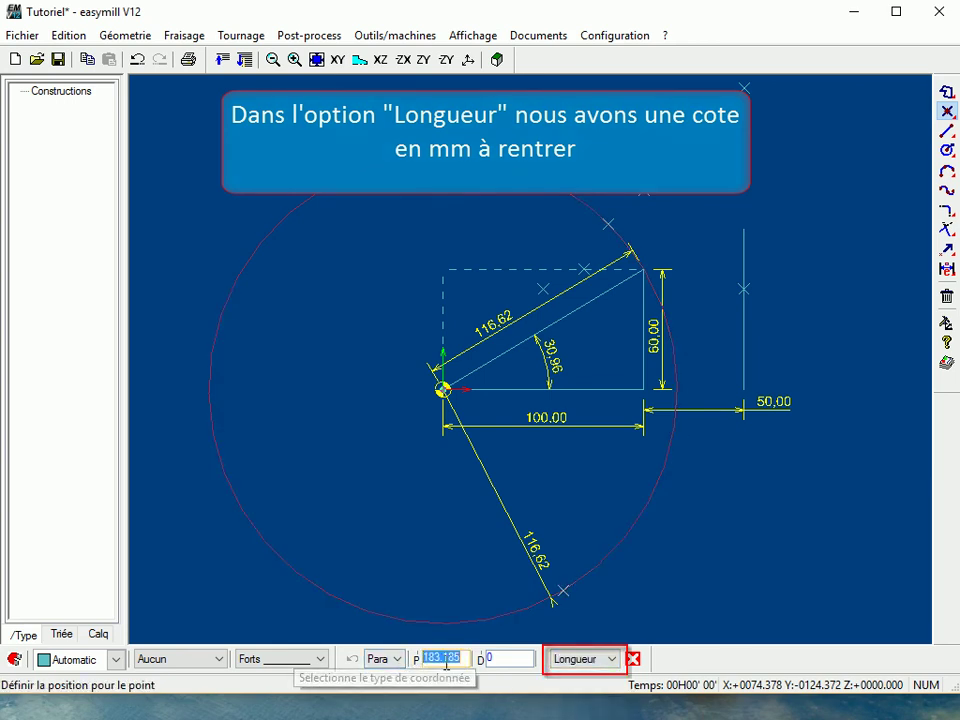
pyautogui.click(742, 392)
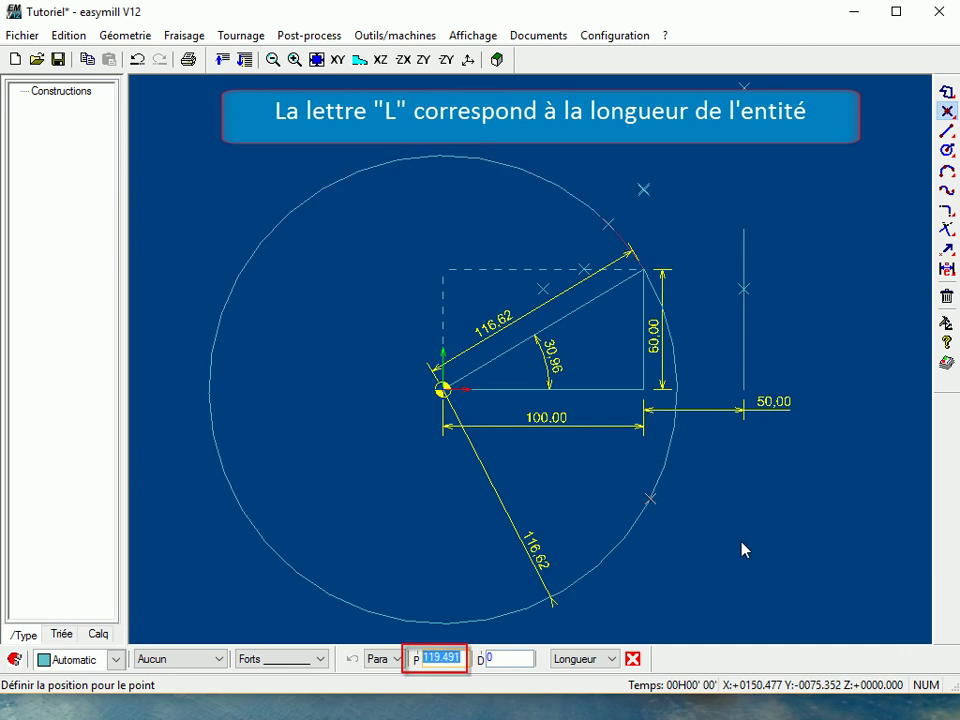
pyautogui.write('L')
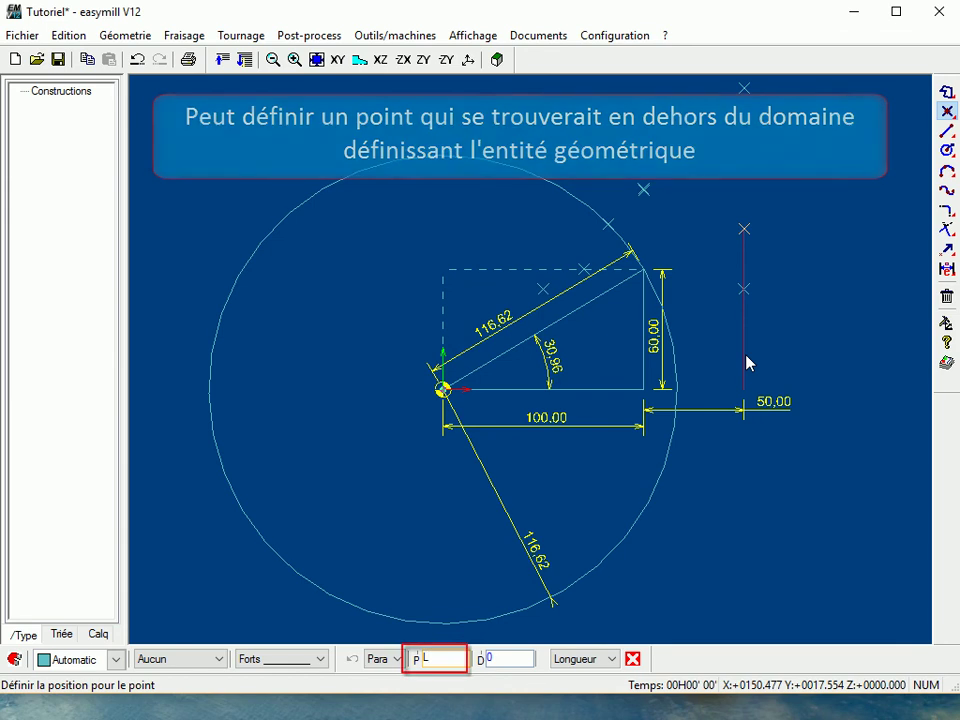
pyautogui.write('+50')
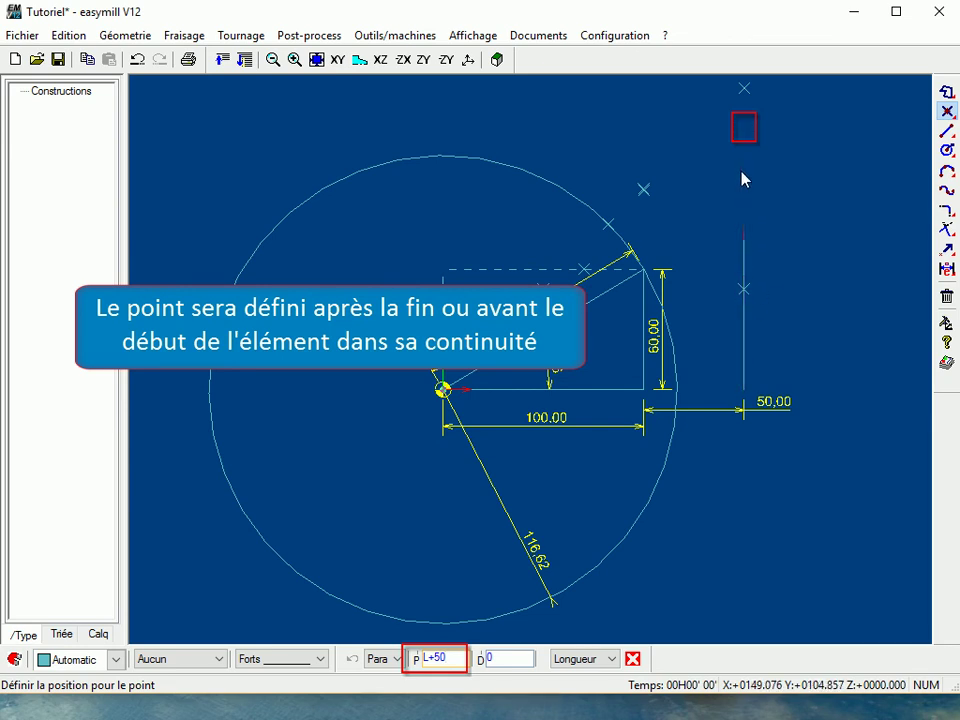
pyautogui.click(744, 130)
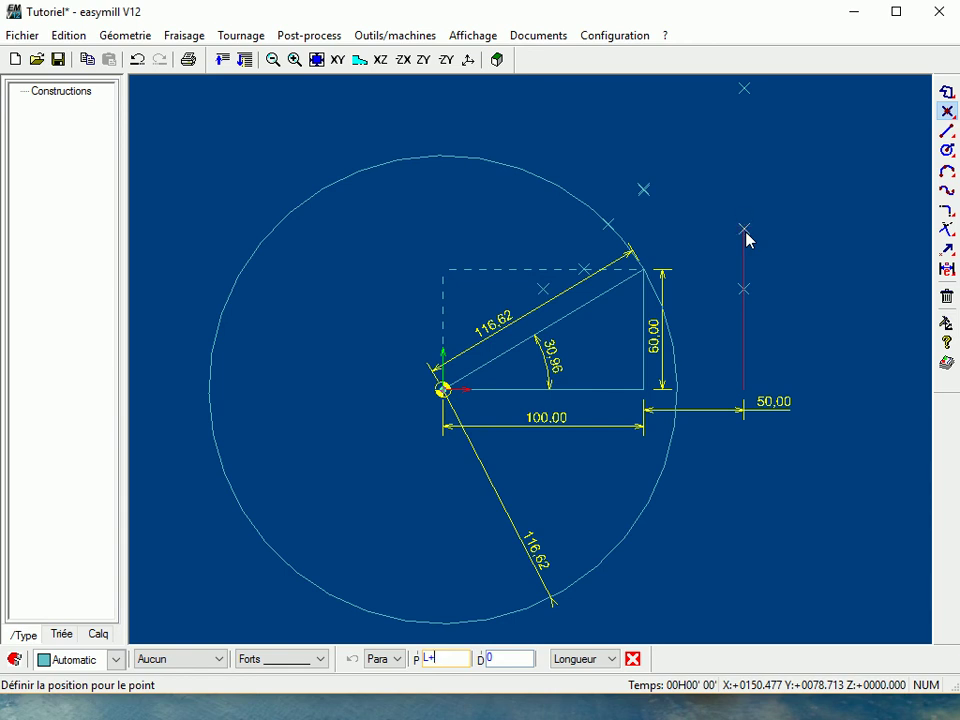
# Return to the Paramètre option and preview points beyond the vertical segment's two ends with P at 1.5 and -0.5
pyautogui.click(576, 661)
pyautogui.click(576, 676)
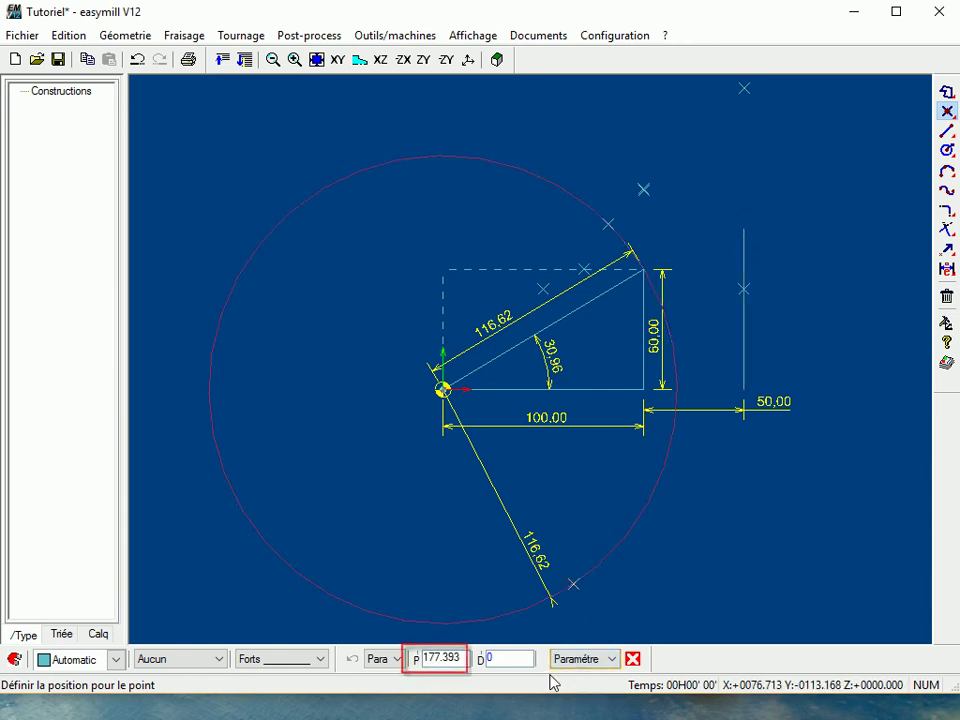
pyautogui.doubleClick(462, 658)
pyautogui.write('1.5')
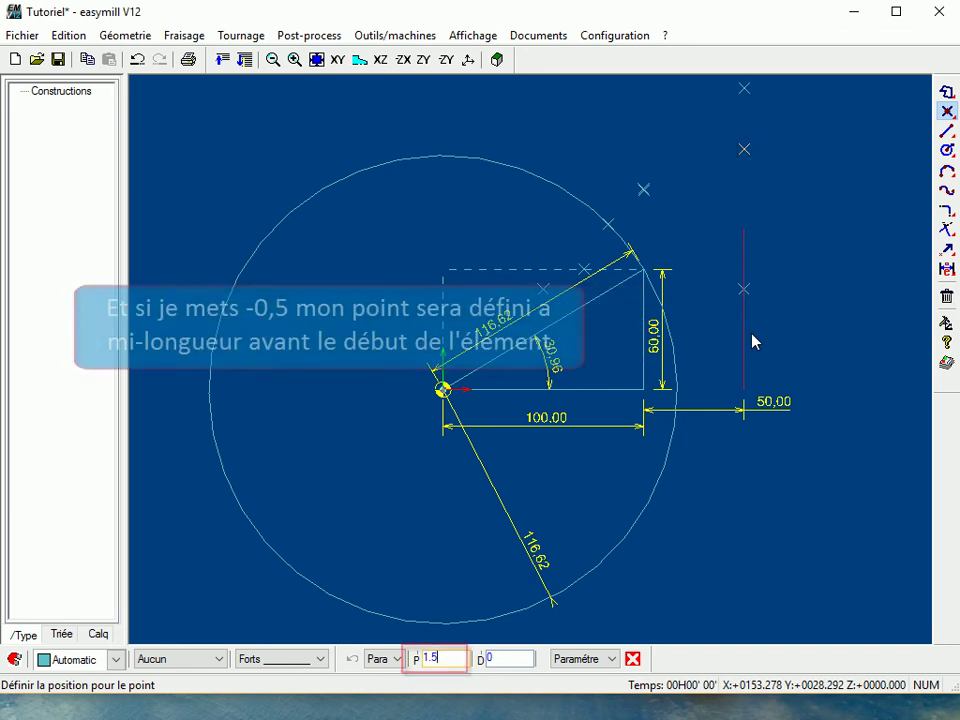
pyautogui.press('BackSpace')
pyautogui.press('BackSpace')
pyautogui.press('BackSpace')
pyautogui.write('-0.5')
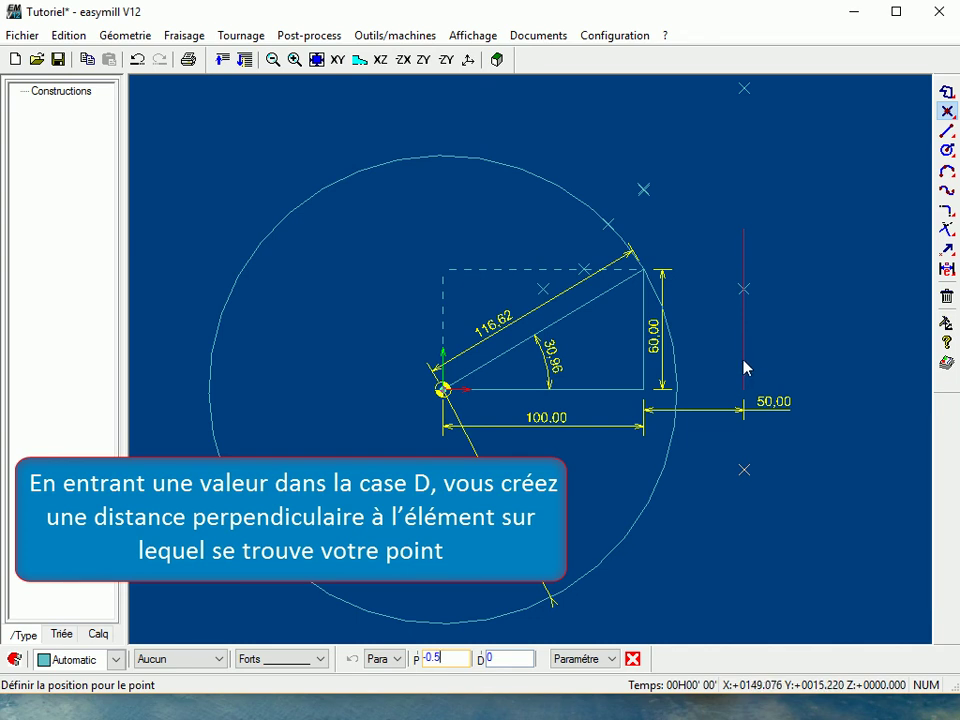
# Set P to 0.5 and the perpendicular distance D to 50 mm for a point offset from the vertical segment's middle
pyautogui.press('BackSpace')
pyautogui.press('BackSpace')
pyautogui.press('BackSpace')
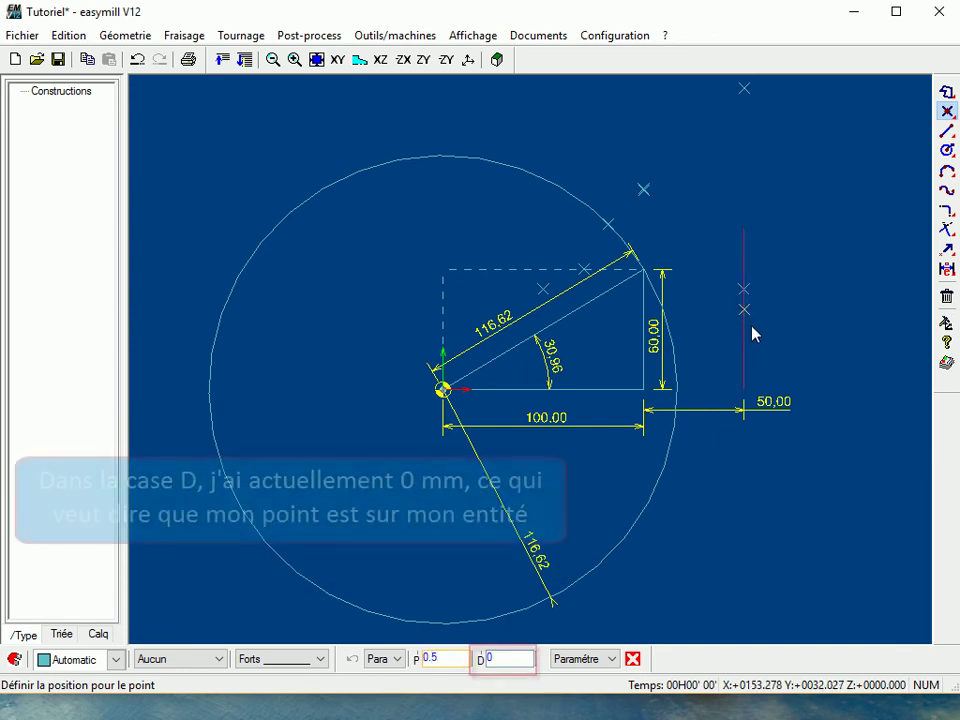
pyautogui.moveTo(508, 662); pyautogui.dragTo(484, 662)
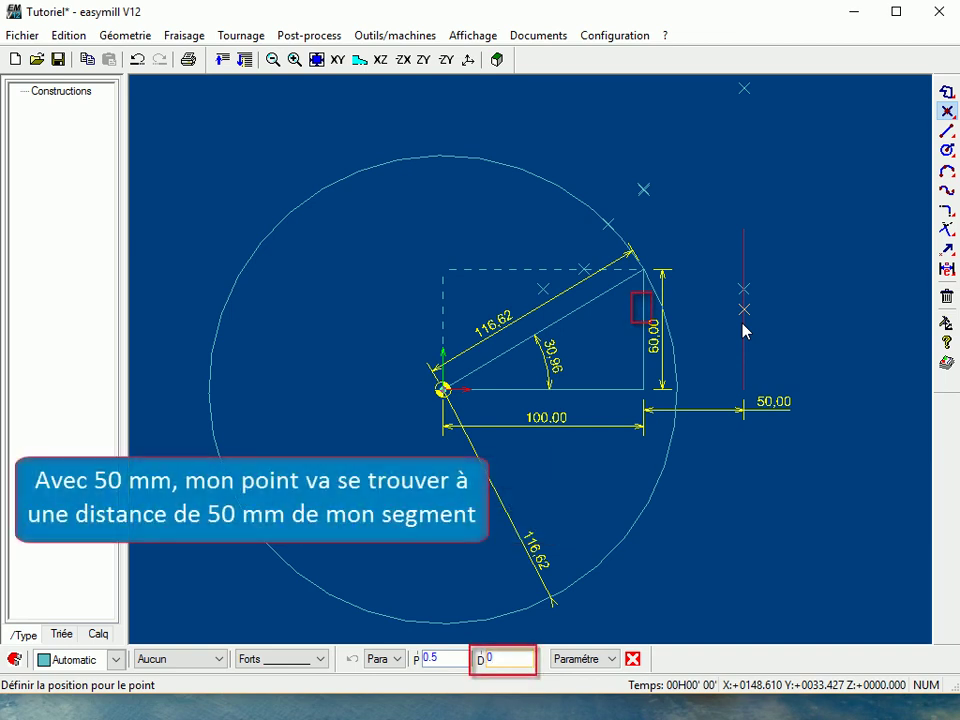
pyautogui.write('5')
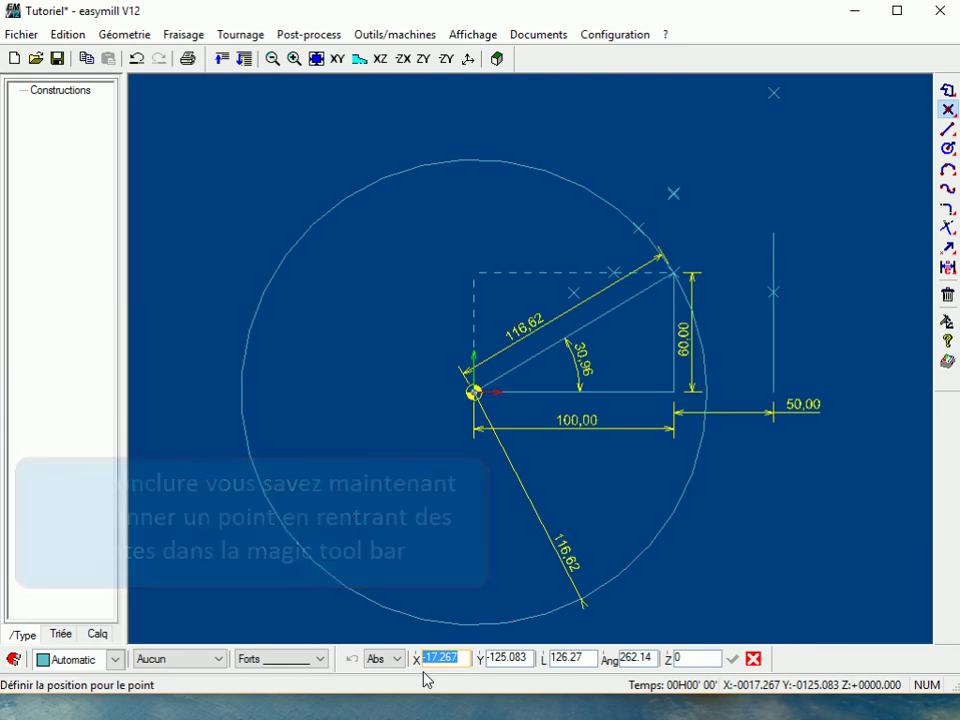
pyautogui.click(630, 657)
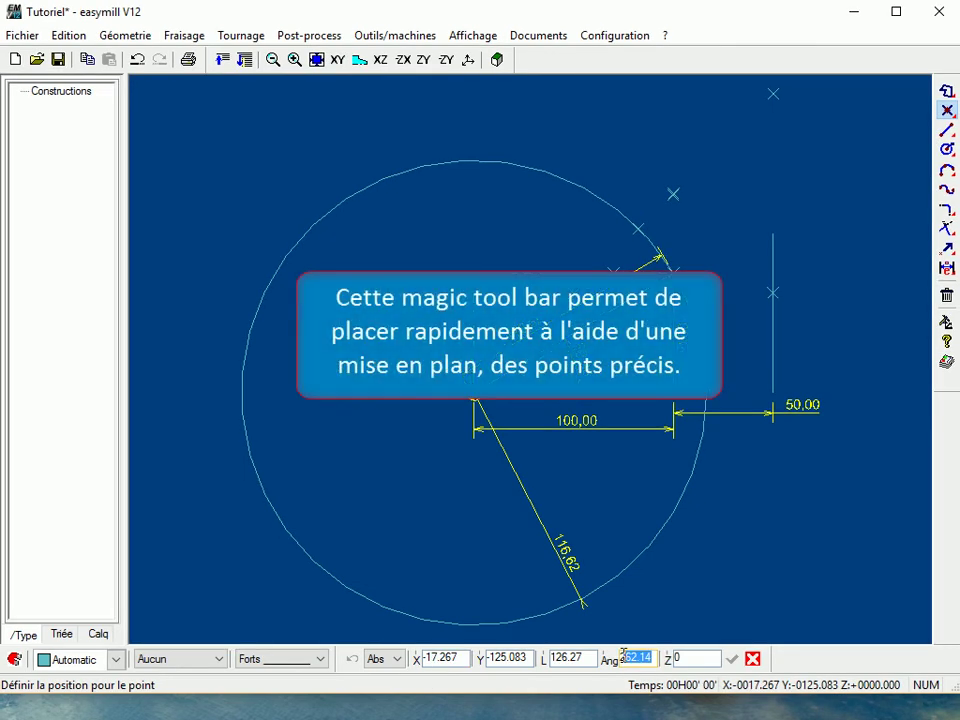